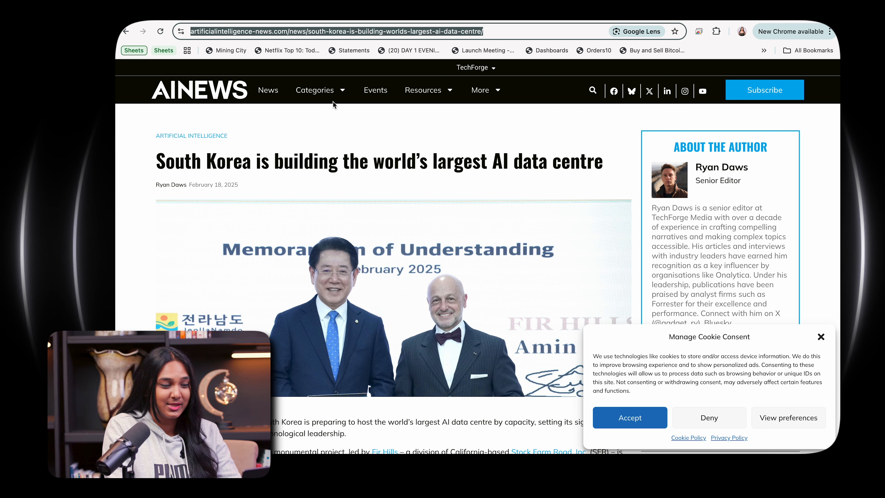
Step: Paste the copied article URL into cell A2 of the NEWS FOR POSTS sheet, under the URL header
{"action": "key", "text": "ctrl+Tab"}
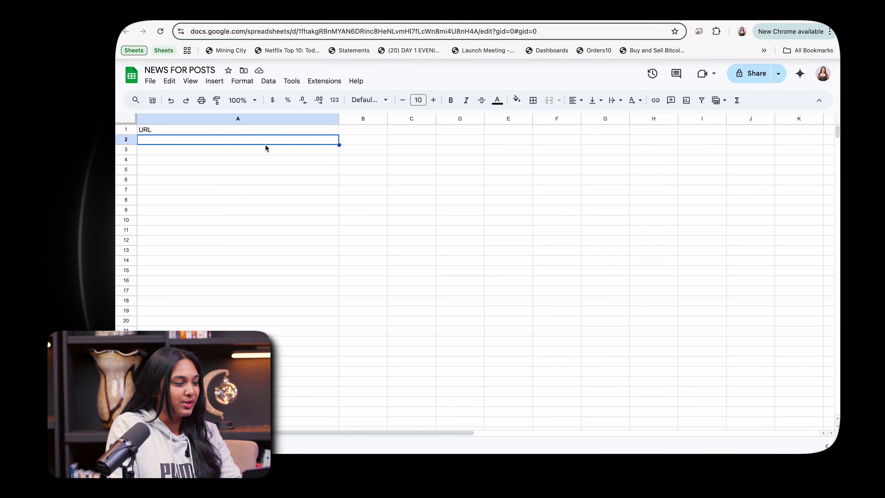
{"action": "type", "text": "https://www.artificialintelligence-news.com/news/south-korea-is-building-worlds-largest-ai-data-centre/"}
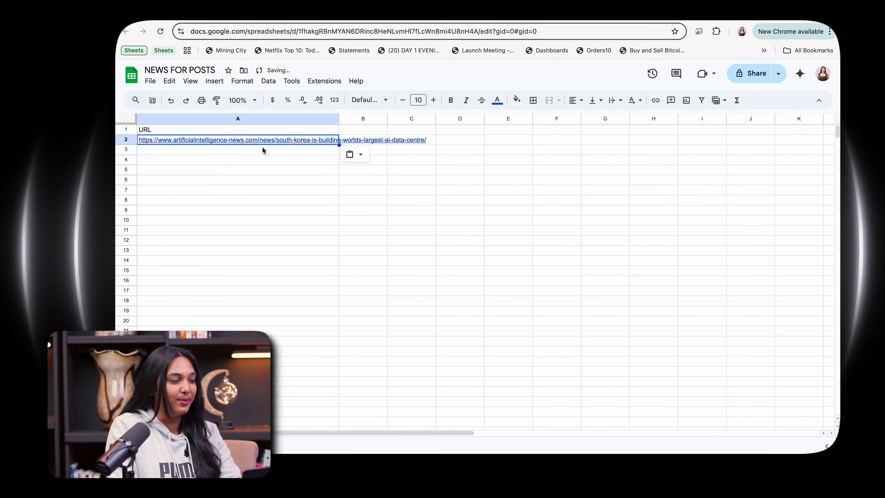
{"action": "left_click", "coordinate": [263, 149]}
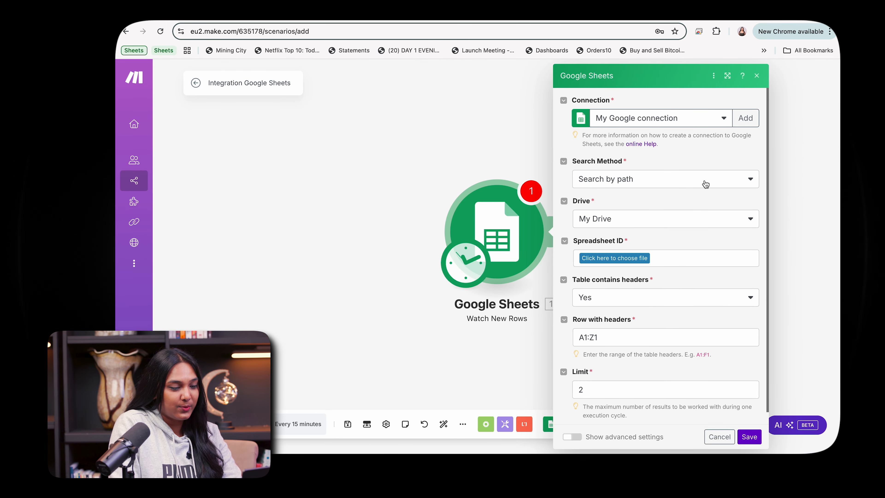
Step: In the Watch New Rows module, pick the NEWS FOR POSTS spreadsheet from My Drive and its Sheet1
{"action": "left_click", "coordinate": [706, 184]}
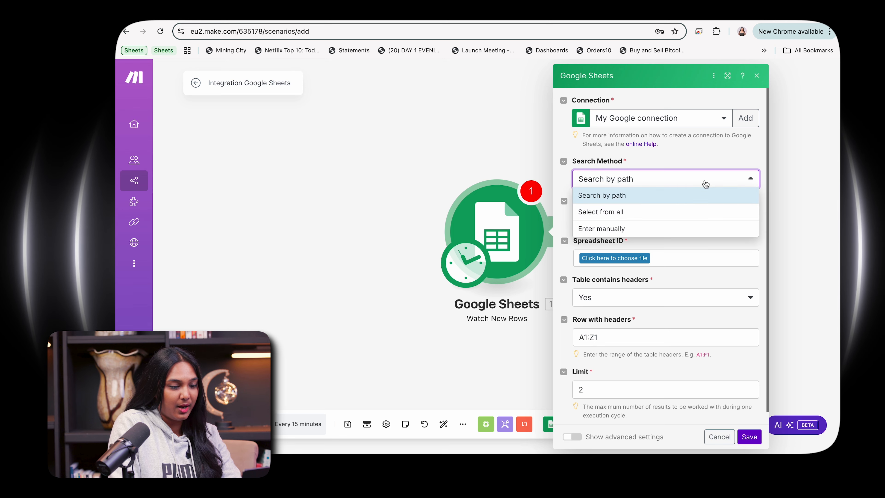
{"action": "left_click", "coordinate": [706, 184]}
{"action": "left_click", "coordinate": [673, 224]}
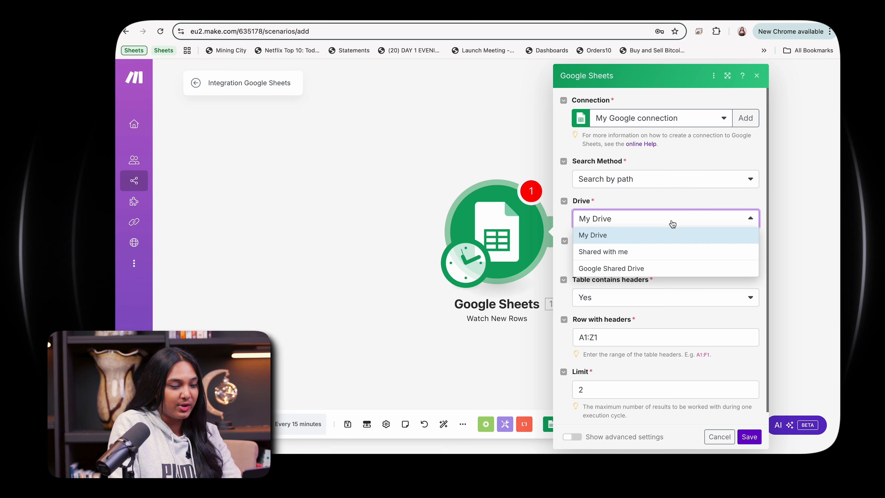
{"action": "left_click", "coordinate": [666, 234]}
{"action": "left_click", "coordinate": [638, 260]}
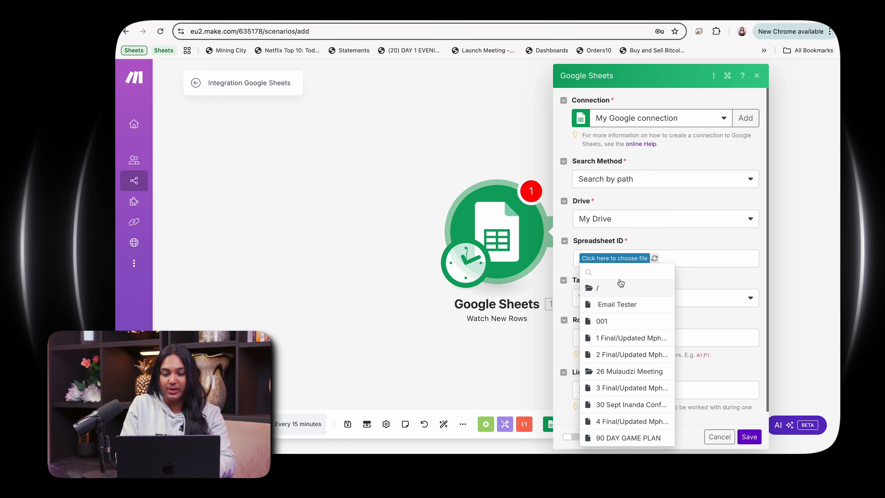
{"action": "type", "text": "news for"}
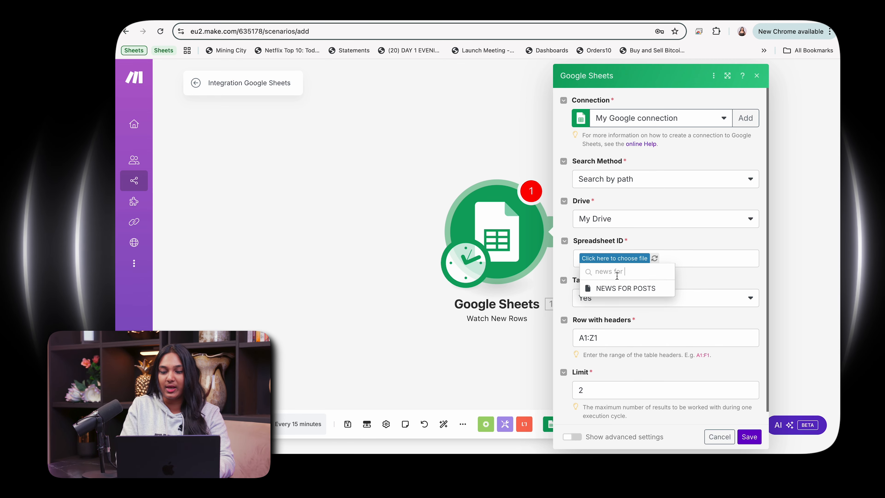
{"action": "left_click", "coordinate": [621, 290]}
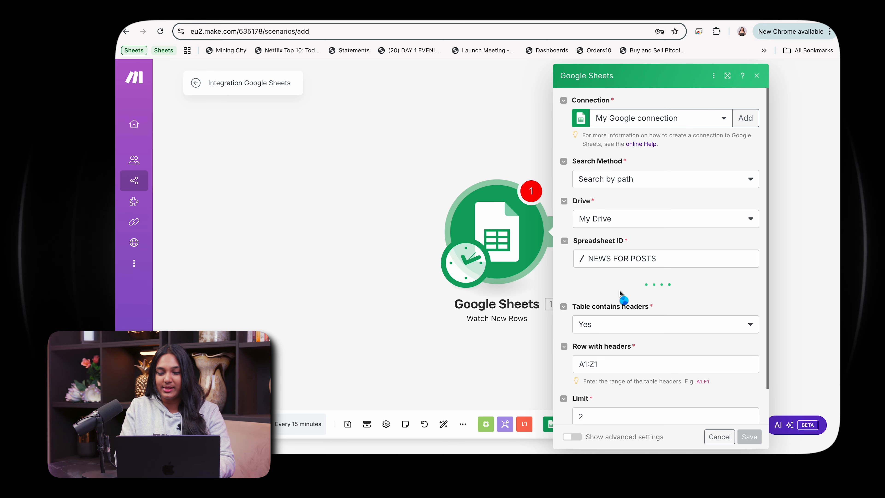
{"action": "left_click", "coordinate": [624, 300]}
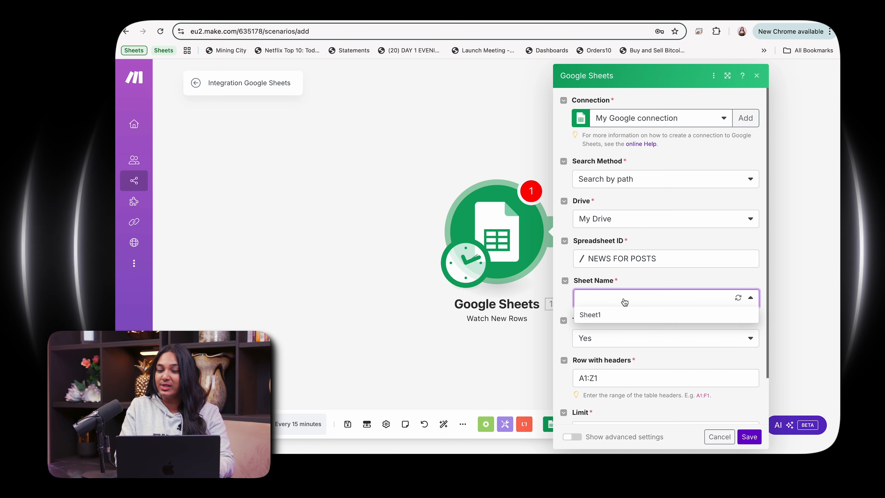
{"action": "left_click", "coordinate": [619, 315]}
Step: Set the module's row limit to 1 and save the Google Sheets settings
{"action": "scroll", "coordinate": [618, 349], "scroll_direction": "down", "scroll_amount": 2}
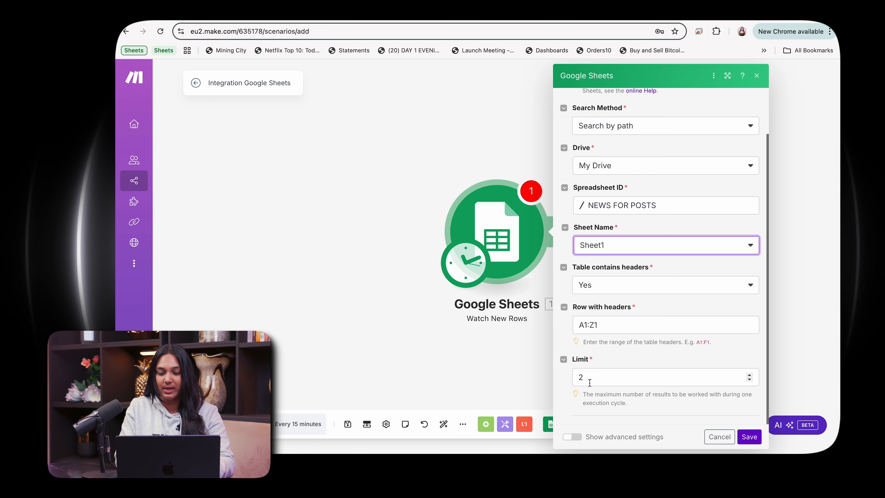
{"action": "left_click", "coordinate": [578, 377]}
{"action": "key", "text": "BackSpace"}
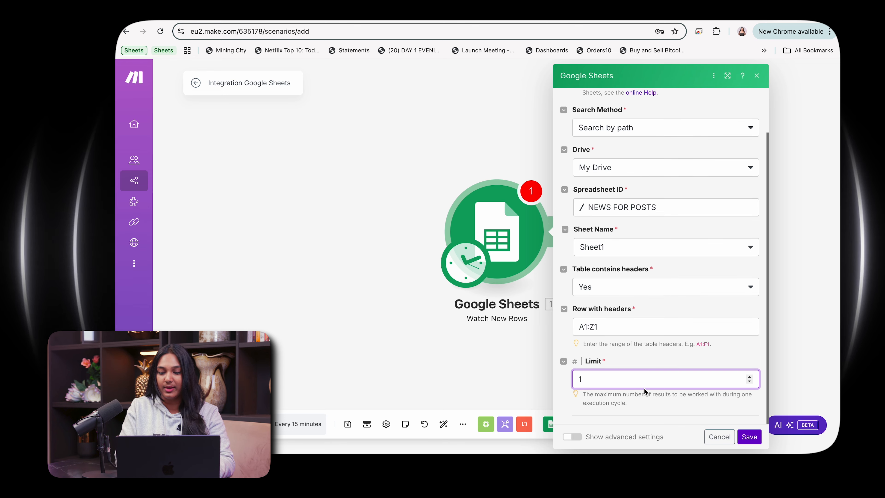
{"action": "left_click", "coordinate": [750, 437]}
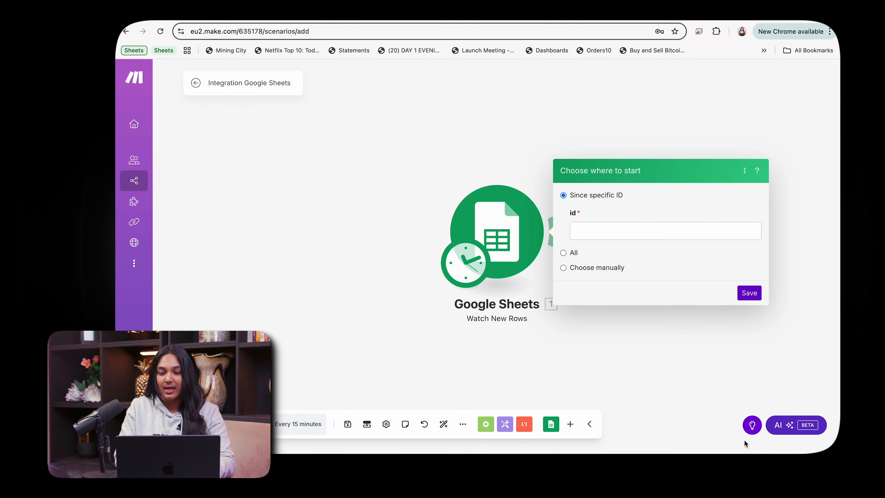
Step: Choose to start processing from All rows and save the starting point
{"action": "left_click", "coordinate": [639, 237]}
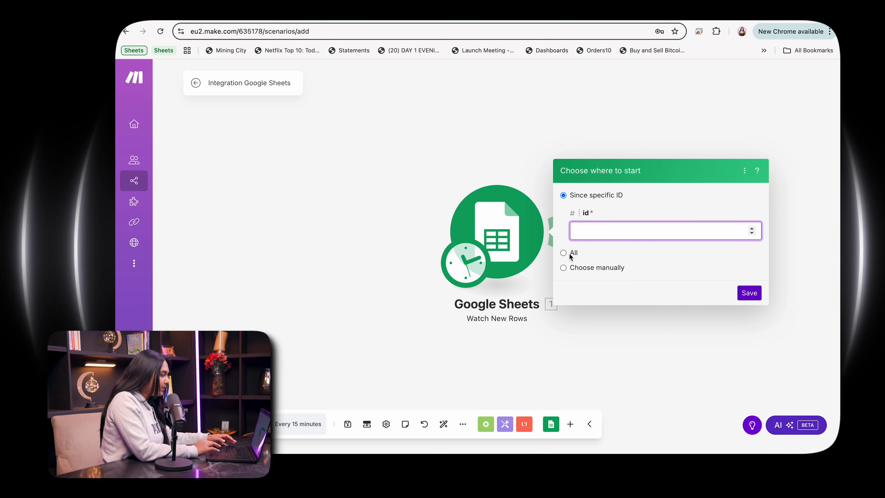
{"action": "left_click", "coordinate": [570, 253]}
{"action": "left_click", "coordinate": [564, 270]}
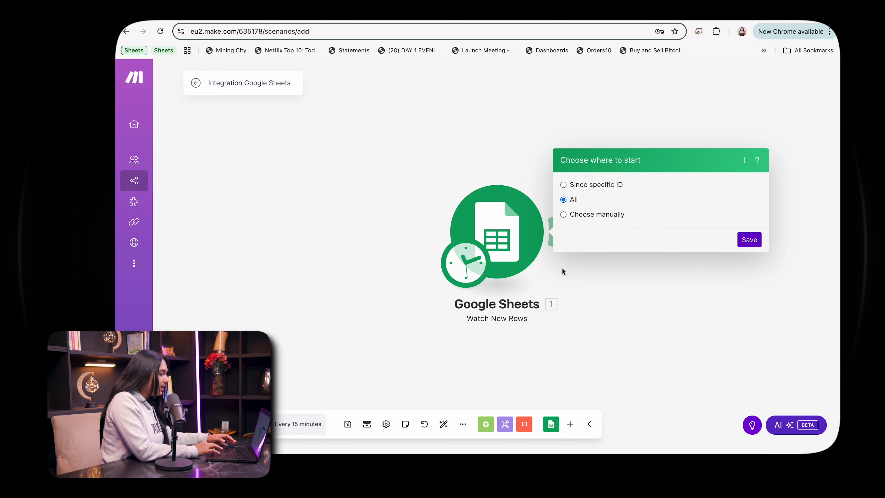
{"action": "left_click", "coordinate": [753, 241]}
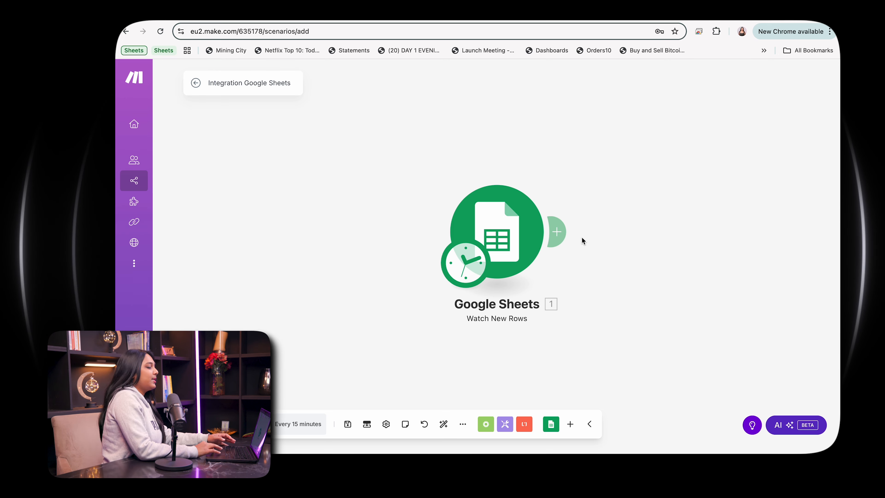
Step: Add a Perplexity AI Create a Chat Completion module after the Google Sheets trigger
{"action": "left_click", "coordinate": [559, 233]}
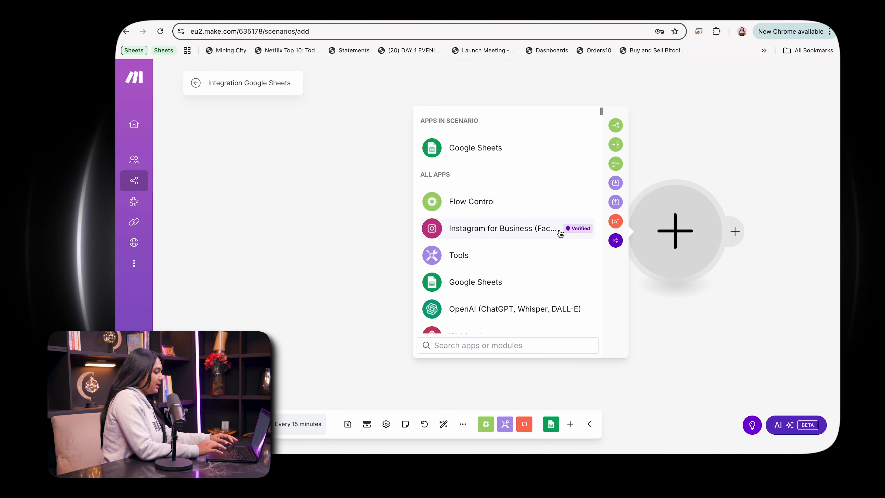
{"action": "type", "text": "perpl"}
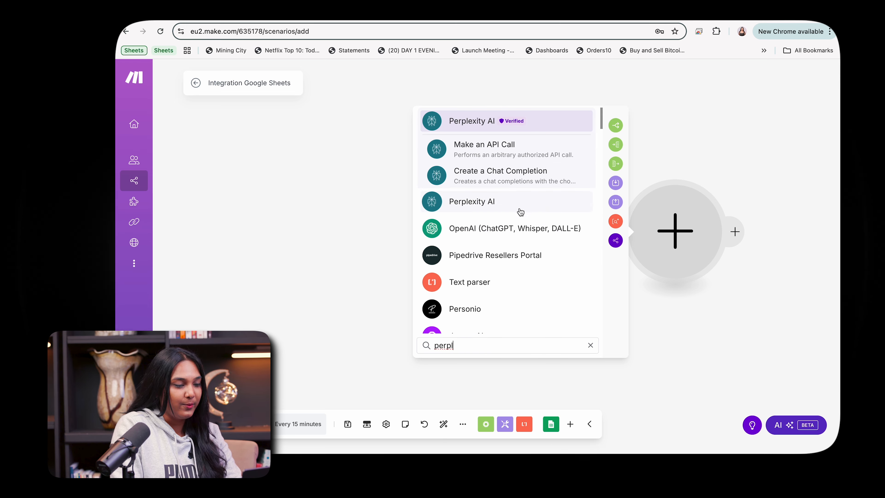
{"action": "left_click", "coordinate": [512, 177]}
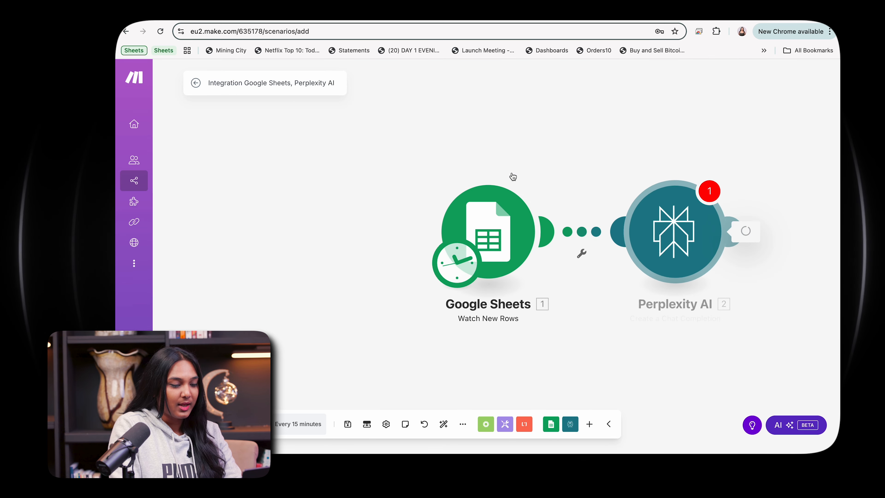
Step: Create a Perplexity connection by copying the API key from Perplexity's API settings and pasting it into the API Key field
{"action": "left_click", "coordinate": [598, 146]}
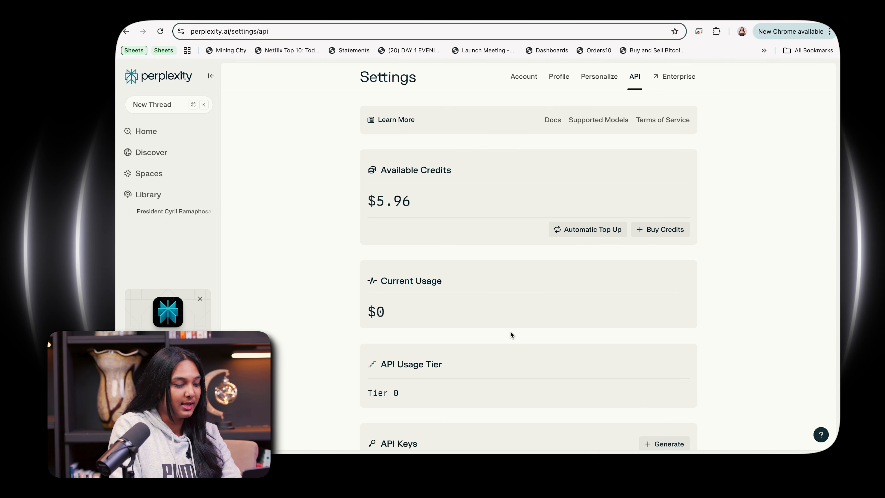
{"action": "scroll", "coordinate": [511, 334], "scroll_direction": "down", "scroll_amount": 3}
{"action": "left_click", "coordinate": [666, 385]}
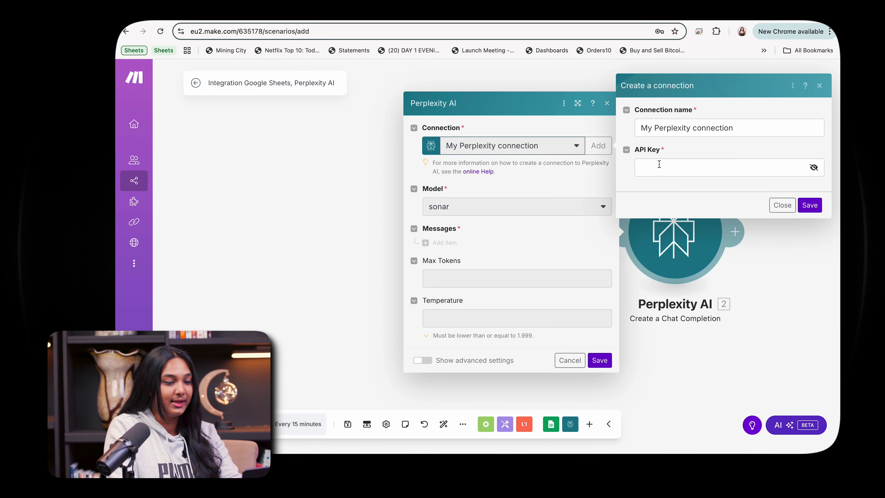
{"action": "left_click", "coordinate": [659, 164]}
{"action": "key", "text": "super+v"}
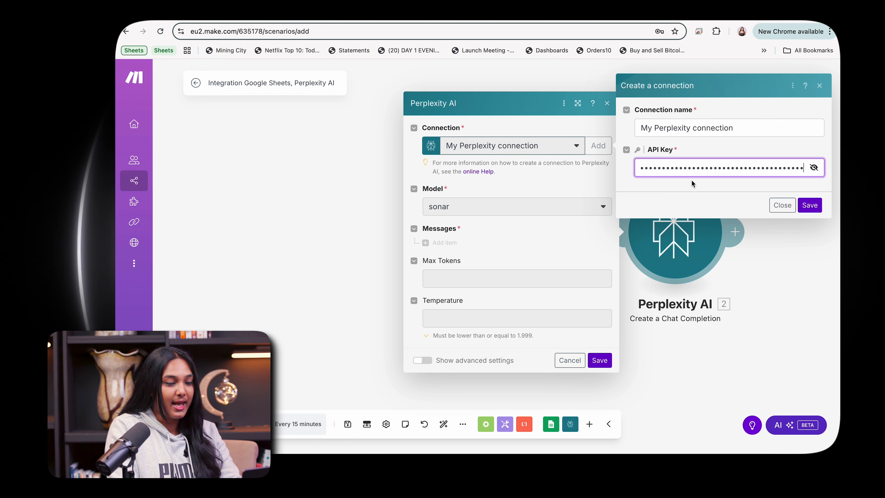
{"action": "left_click", "coordinate": [810, 205]}
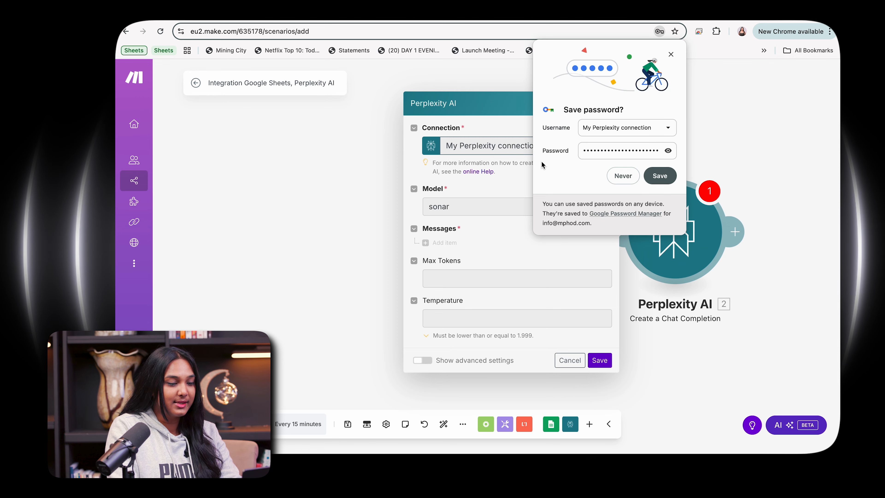
{"action": "left_click", "coordinate": [623, 176]}
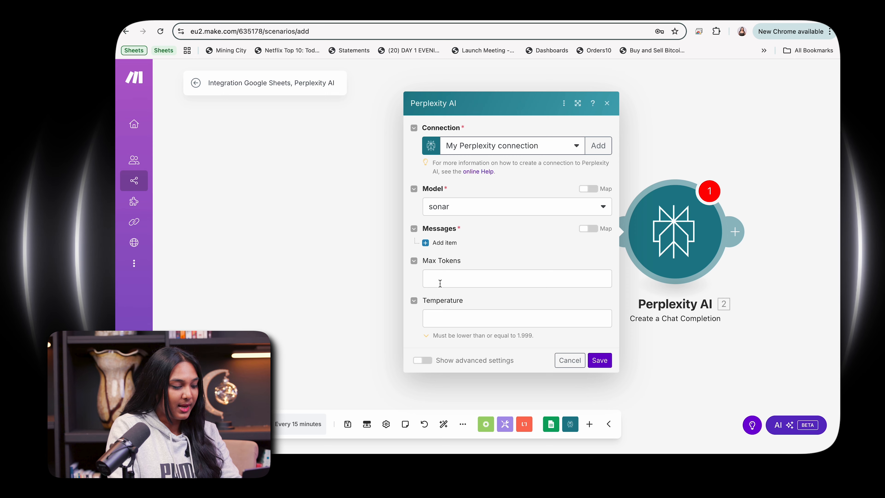
Step: Set Max Tokens to 50000 in the Perplexity module
{"action": "left_click", "coordinate": [440, 283]}
{"action": "type", "text": "500000"}
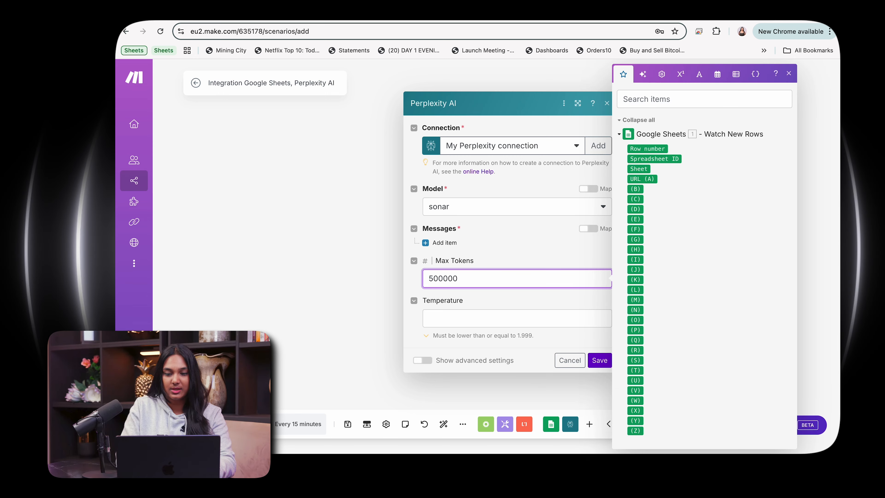
{"action": "key", "text": "BackSpace"}
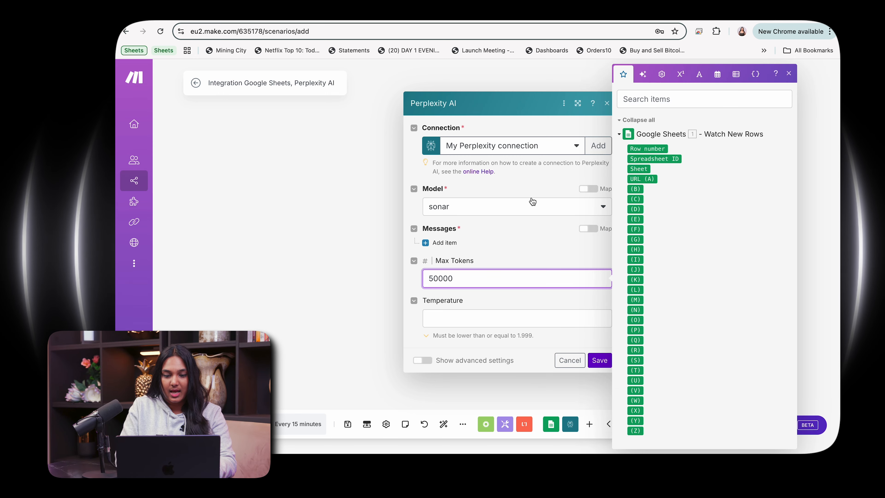
Step: Select the llama-3.1-sonar-small-128k-online model and set the temperature to 1
{"action": "left_click", "coordinate": [477, 212]}
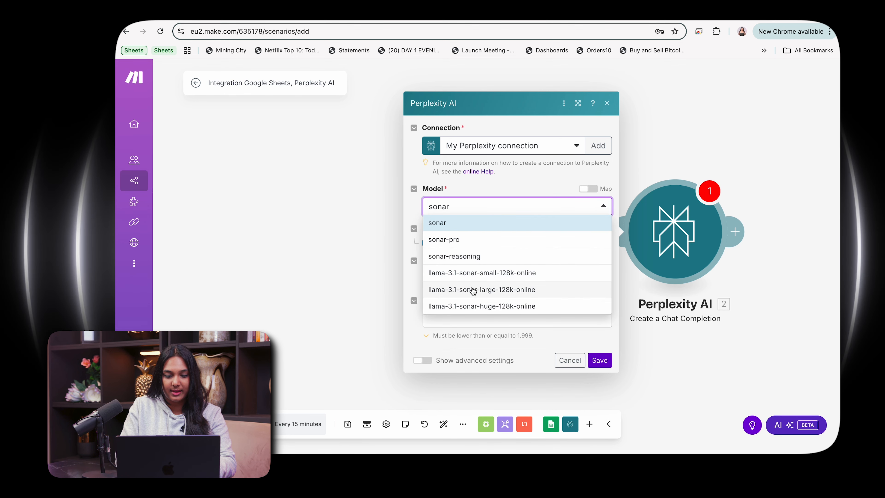
{"action": "left_click", "coordinate": [470, 276]}
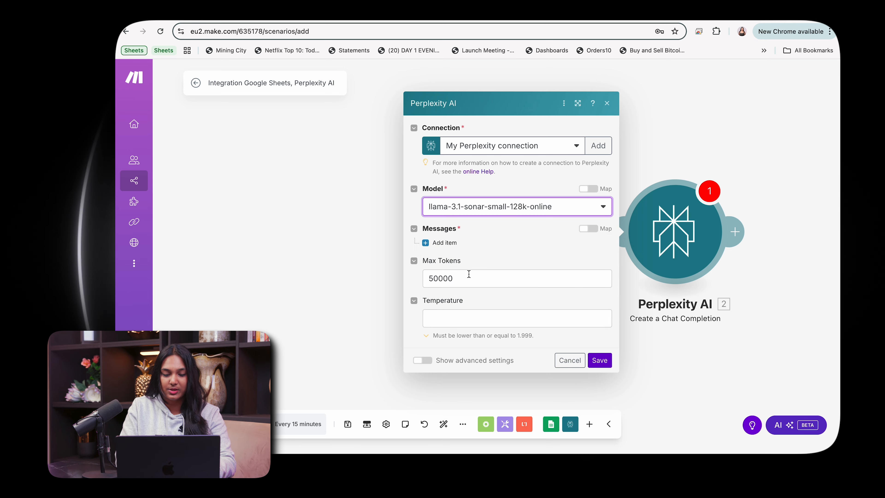
{"action": "left_click", "coordinate": [502, 319]}
{"action": "type", "text": "1"}
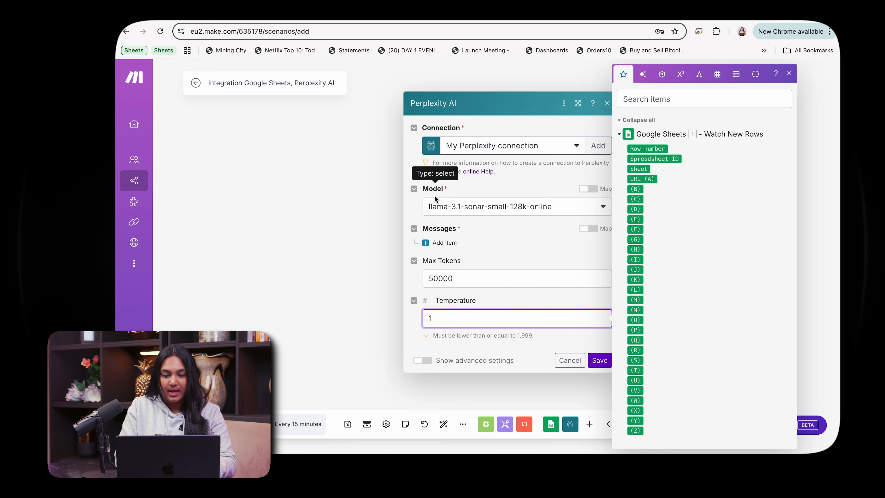
Step: Add a message item mapping the sheet's URL (A) as content with role User, and save the module
{"action": "left_click", "coordinate": [443, 243]}
{"action": "left_click", "coordinate": [489, 246]}
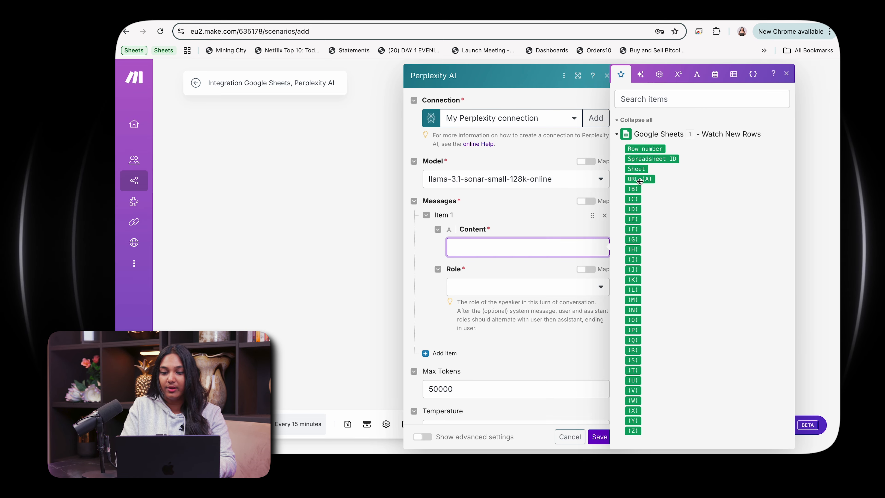
{"action": "left_click_drag", "start_coordinate": [640, 181], "coordinate": [517, 246]}
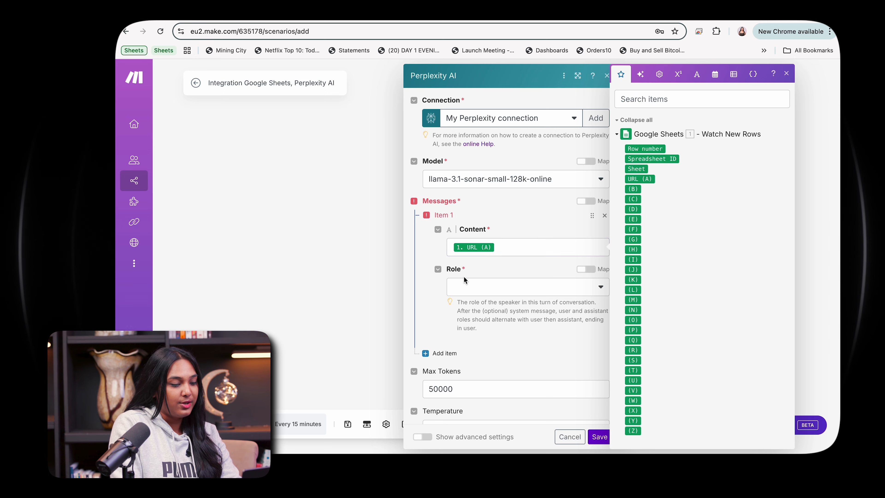
{"action": "left_click", "coordinate": [467, 289]}
{"action": "left_click", "coordinate": [463, 303]}
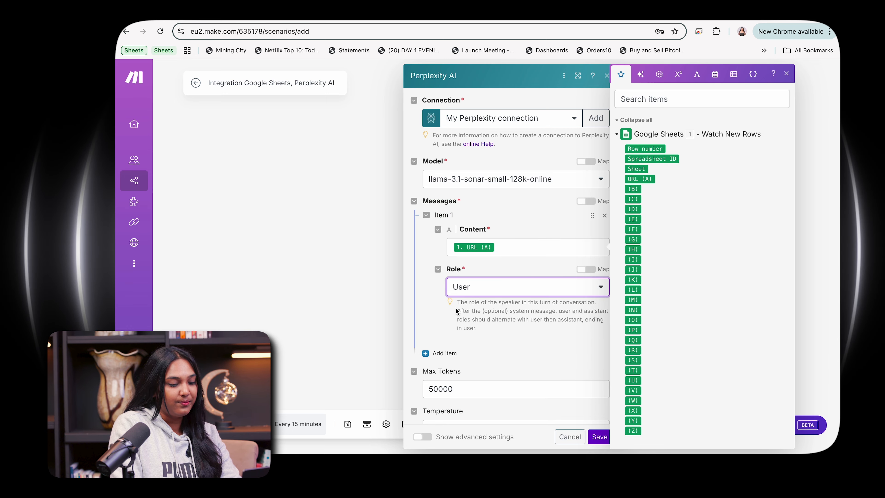
{"action": "left_click", "coordinate": [600, 437]}
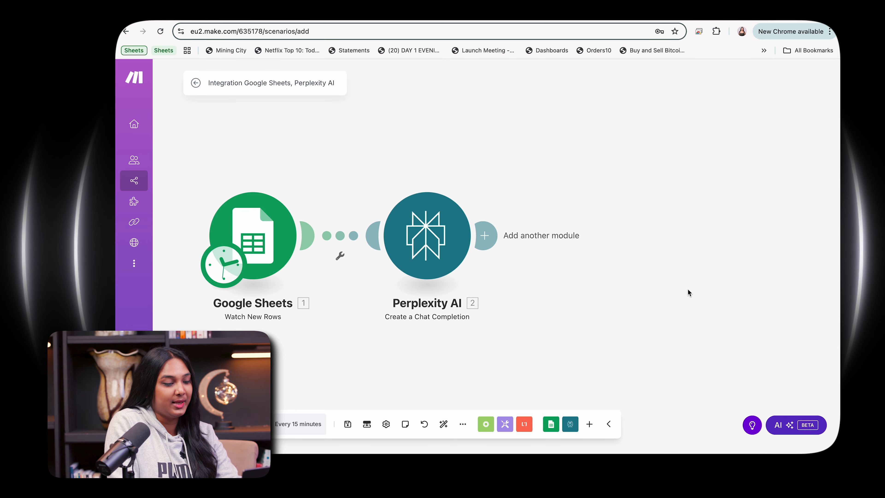
Step: Return to the spreadsheet and copy the article URL in cell A2
{"action": "left_click", "coordinate": [311, 13]}
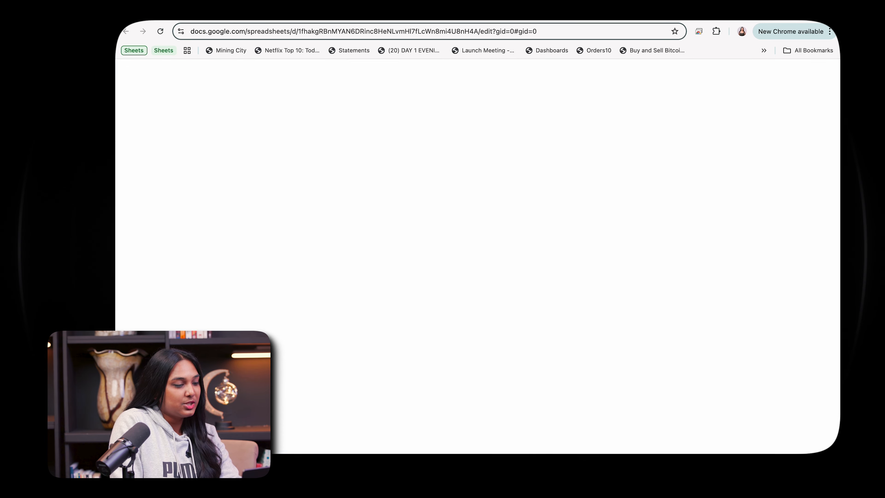
{"action": "left_click", "coordinate": [266, 143]}
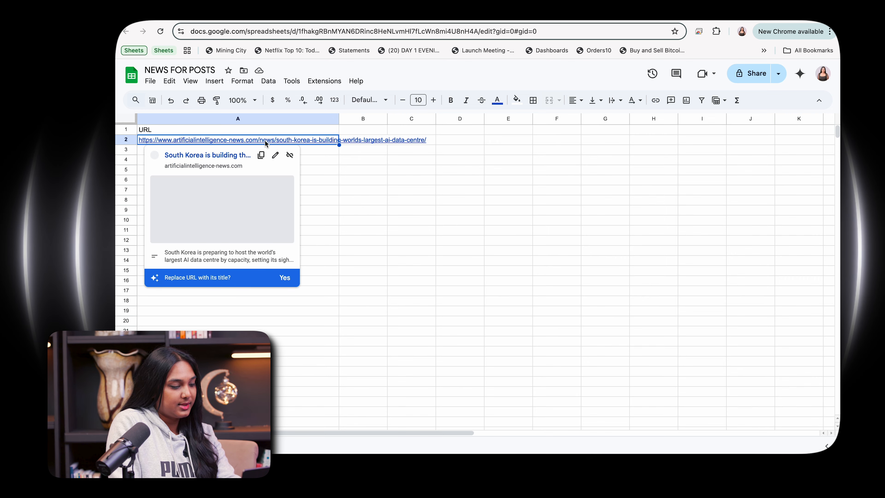
{"action": "key", "text": "ctrl+c"}
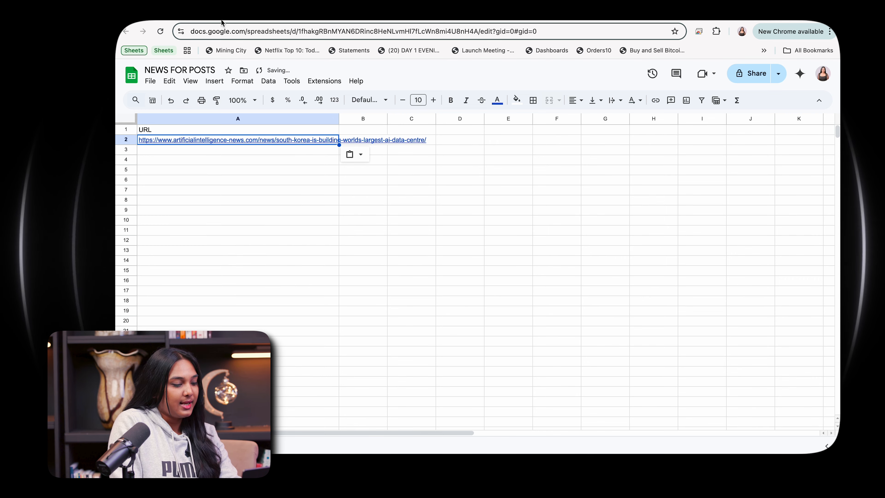
Step: Reopen the Perplexity module's settings and review its advanced settings
{"action": "left_click", "coordinate": [224, 21]}
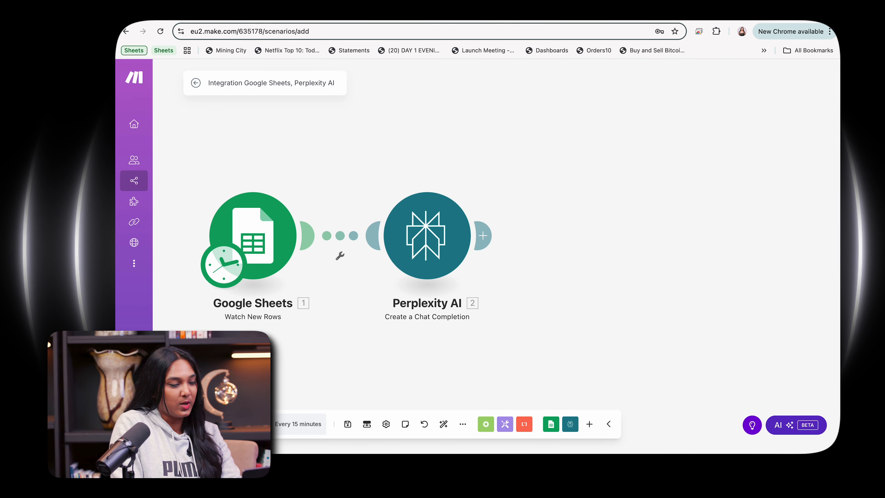
{"action": "left_click", "coordinate": [427, 237]}
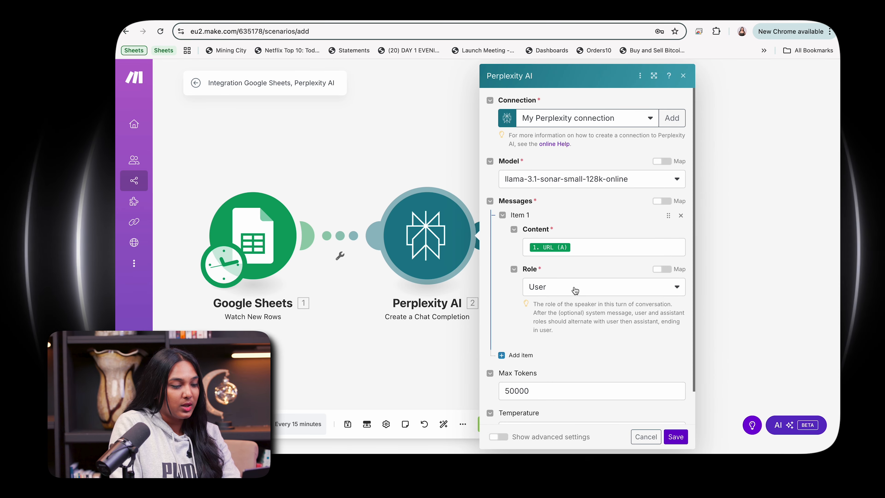
{"action": "scroll", "coordinate": [575, 291], "scroll_direction": "down", "scroll_amount": 1}
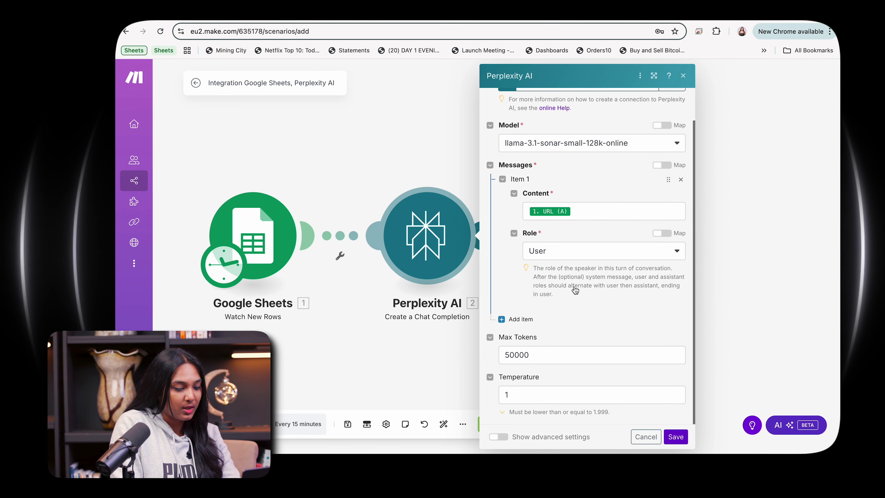
{"action": "left_click", "coordinate": [498, 434]}
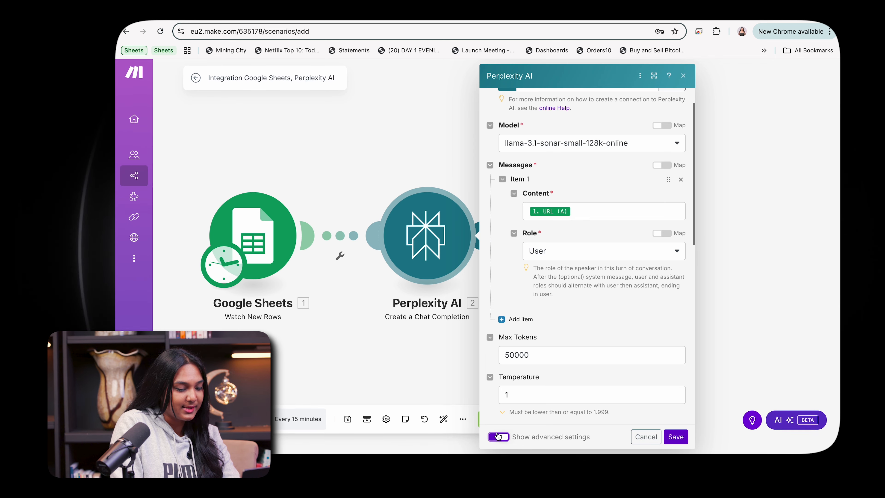
{"action": "scroll", "coordinate": [581, 344], "scroll_direction": "down", "scroll_amount": 8}
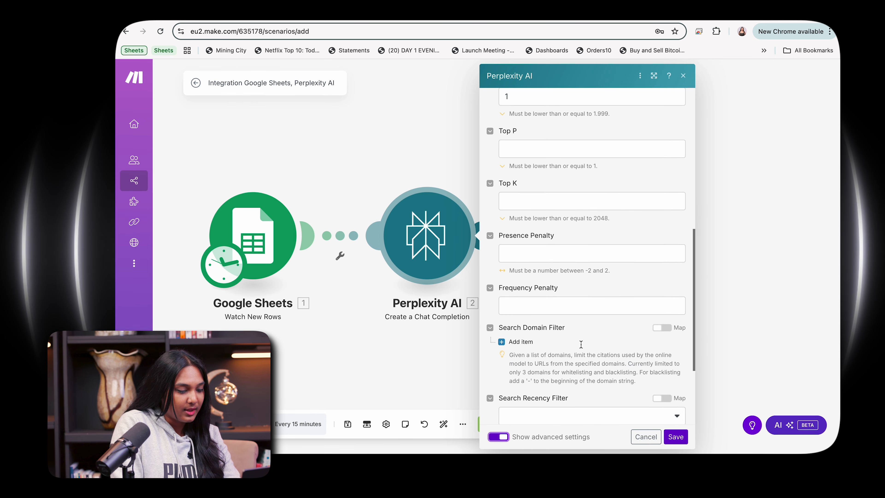
{"action": "left_click", "coordinate": [502, 438]}
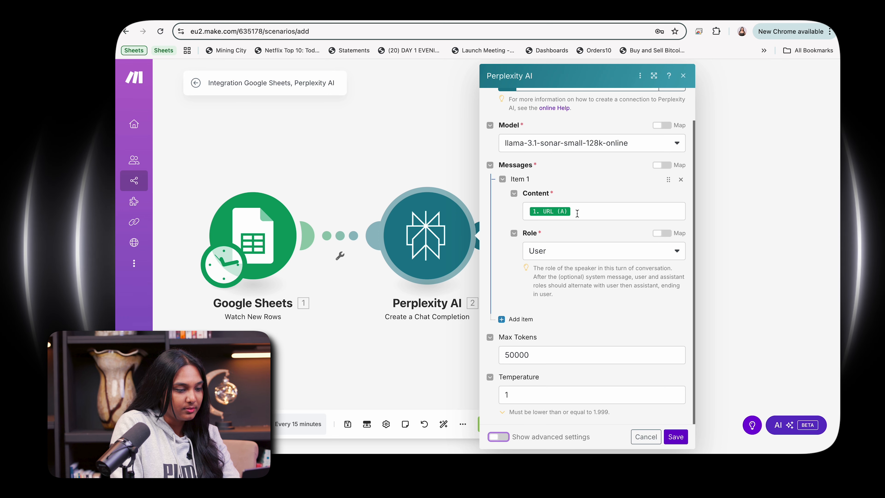
{"action": "scroll", "coordinate": [578, 214], "scroll_direction": "up", "scroll_amount": 1}
{"action": "scroll", "coordinate": [580, 220], "scroll_direction": "down", "scroll_amount": 1}
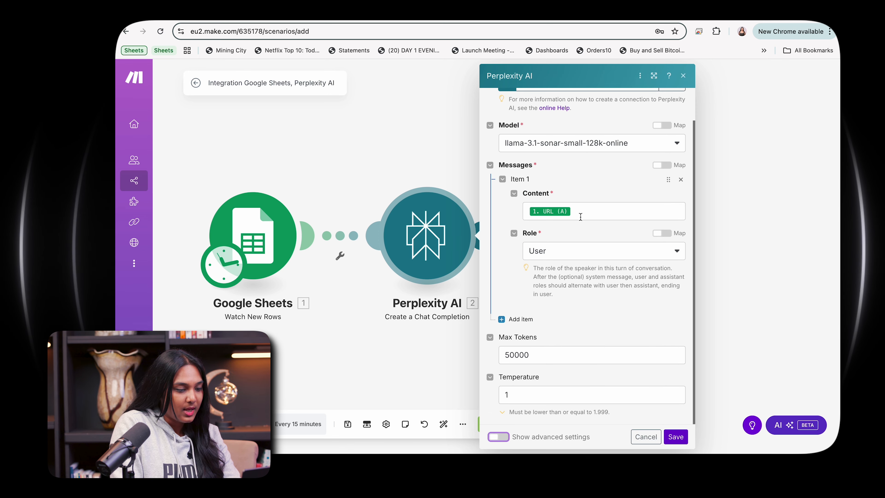
Step: Replace the message content with 'Summarize this and output the information into a headline' followed by the mapped URL (A), and save
{"action": "left_click", "coordinate": [547, 214]}
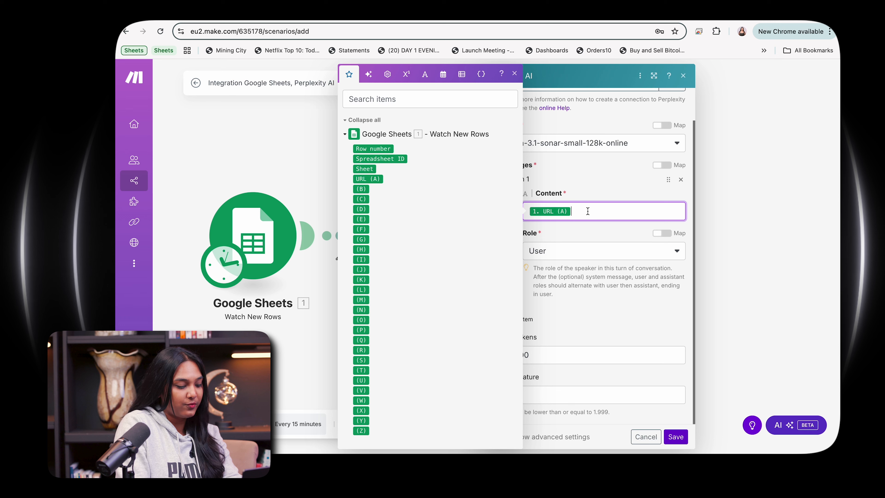
{"action": "key", "text": "BackSpace"}
{"action": "type", "text": "Su"}
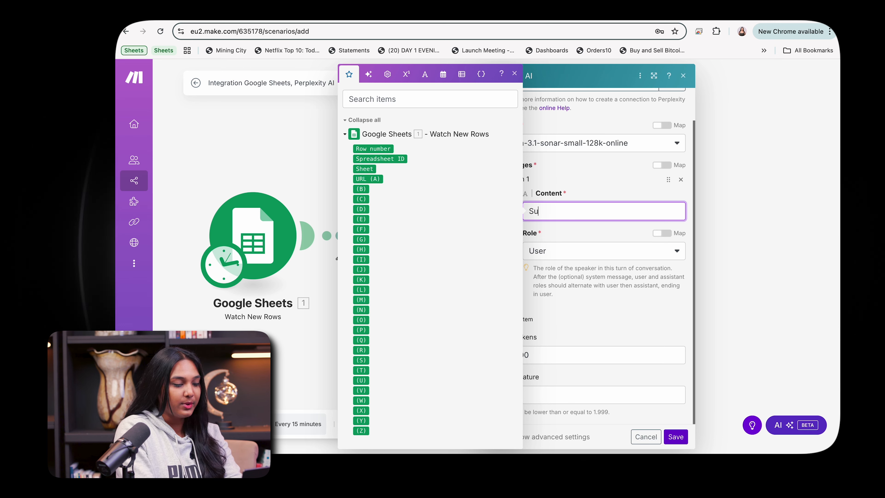
{"action": "type", "text": "mmarize "}
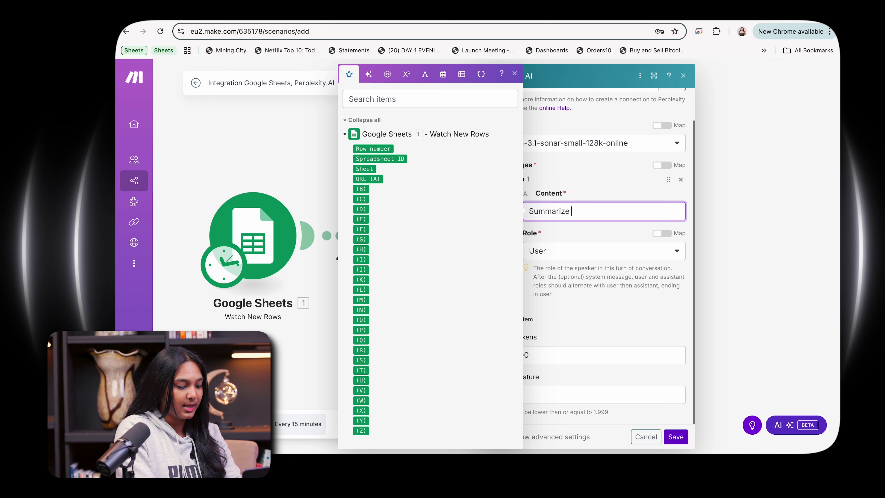
{"action": "type", "text": "th"}
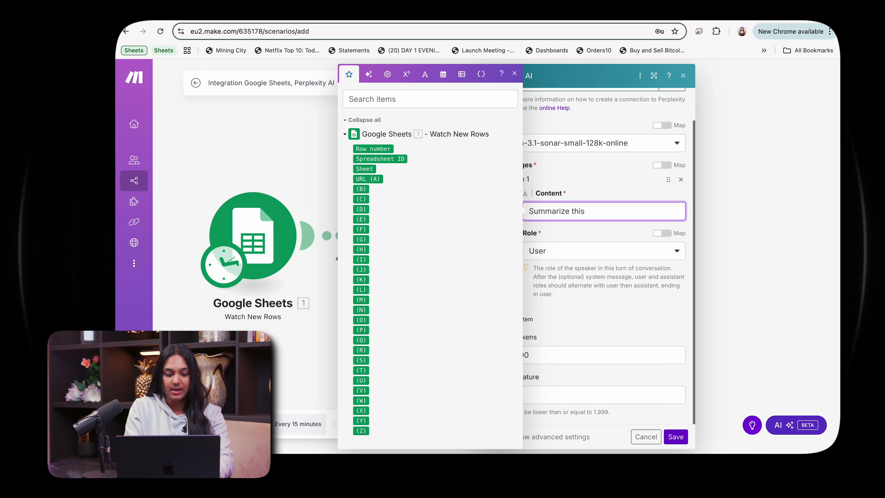
{"action": "type", "text": "is and output"}
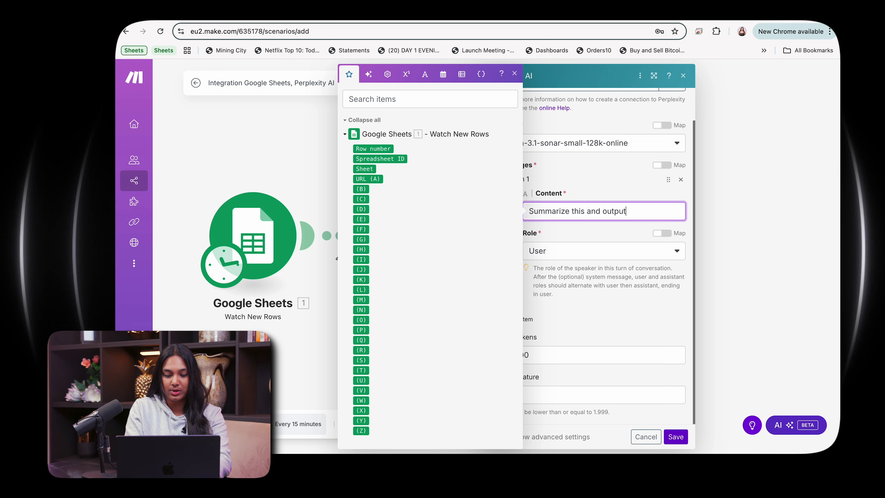
{"action": "type", "text": " the"}
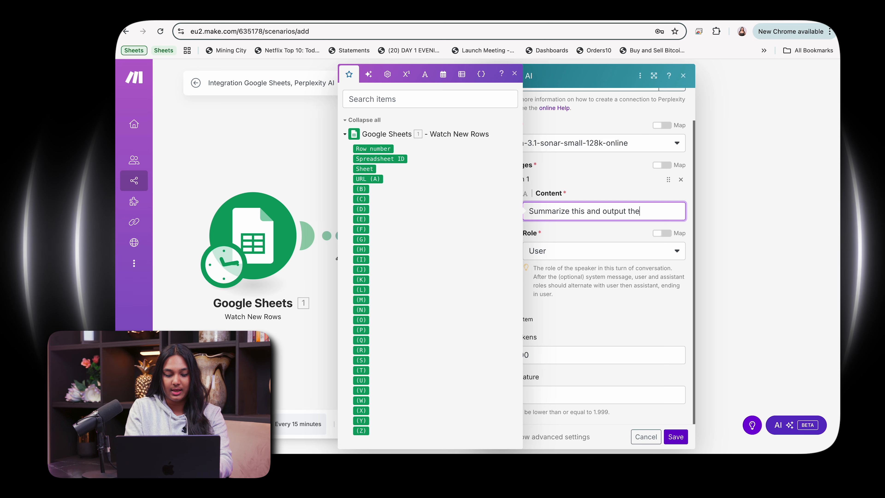
{"action": "type", "text": " information"}
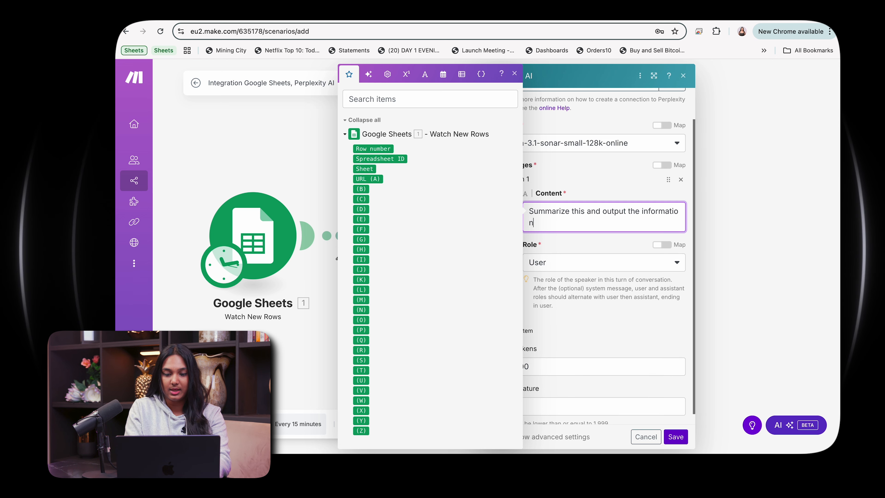
{"action": "type", "text": " tin"}
{"action": "key", "text": "BackSpace"}
{"action": "key", "text": "BackSpace"}
{"action": "key", "text": "BackSpace"}
{"action": "type", "text": "in"}
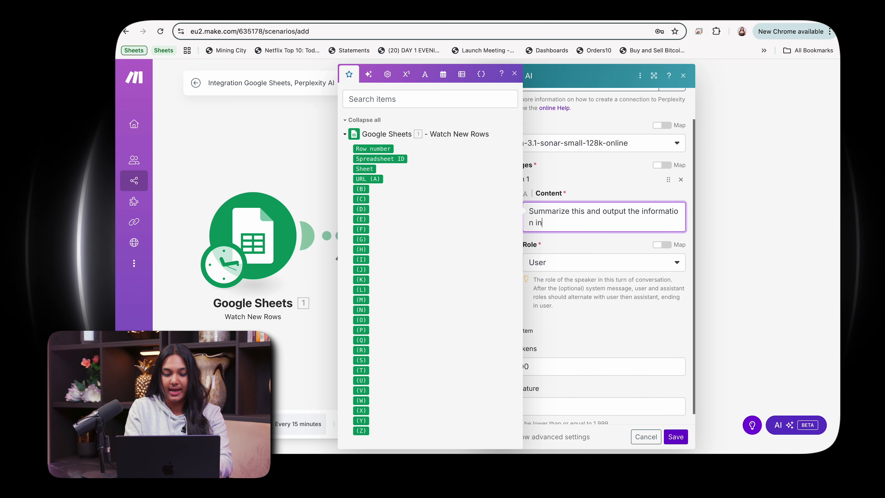
{"action": "type", "text": "to a headline"}
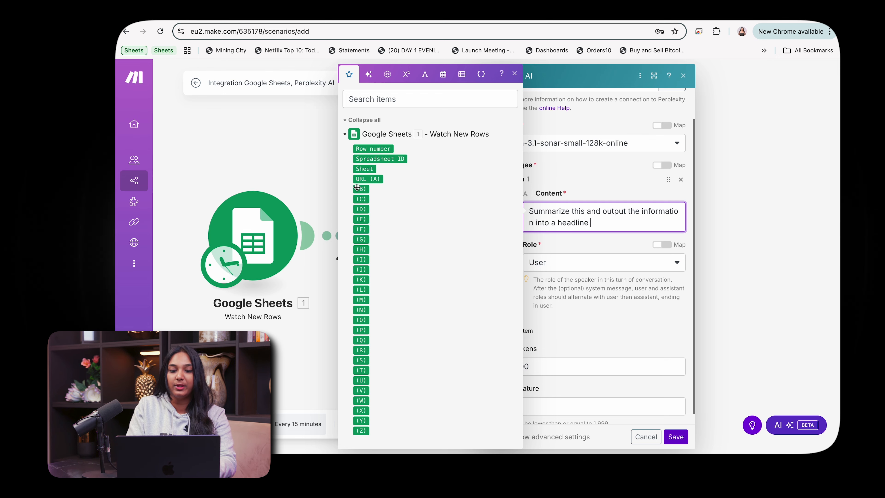
{"action": "left_click_drag", "start_coordinate": [362, 179], "coordinate": [590, 224]}
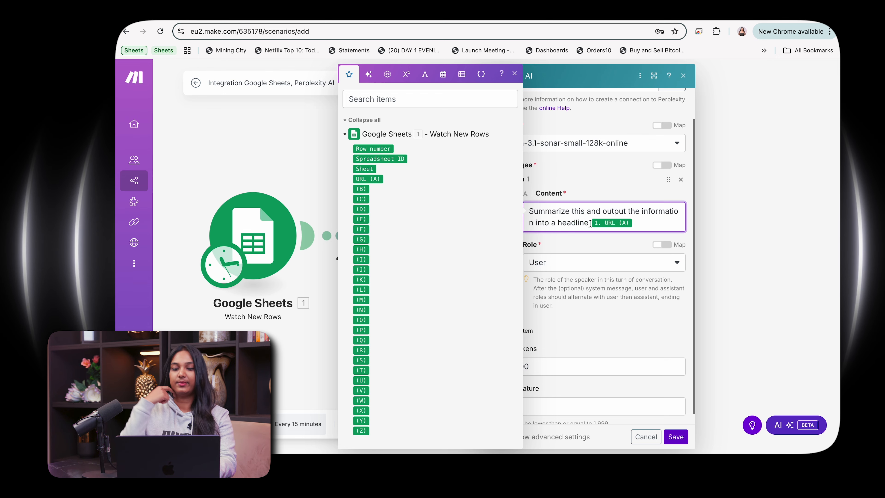
{"action": "left_click", "coordinate": [629, 248]}
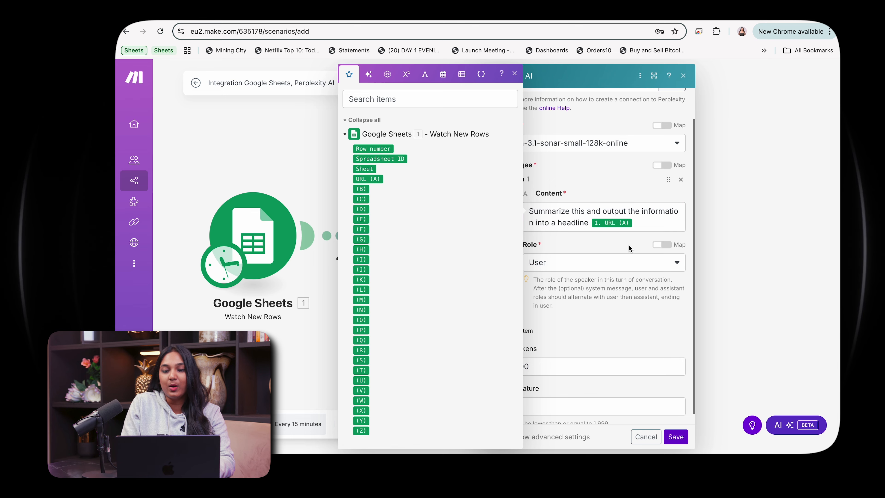
{"action": "left_click", "coordinate": [515, 74]}
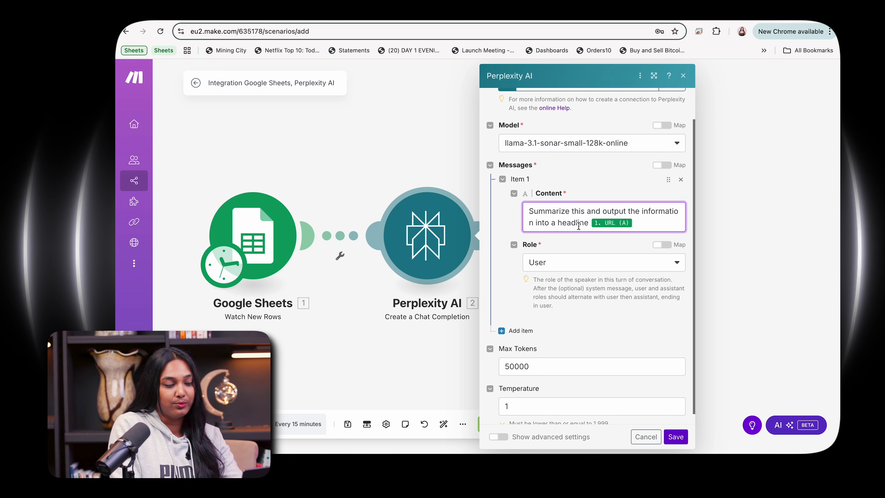
{"action": "left_click", "coordinate": [676, 436]}
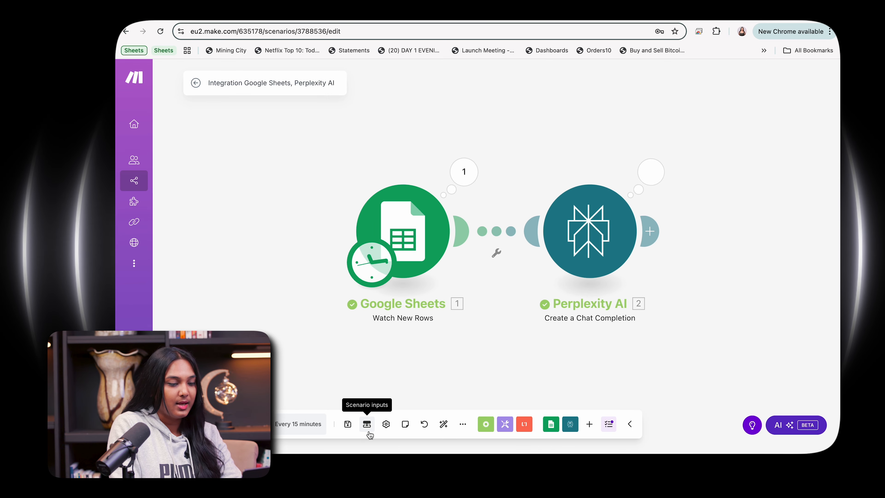
Step: Inspect the Perplexity module's run input and output bundles, including messages, citations, usage and choices
{"action": "left_click", "coordinate": [655, 169]}
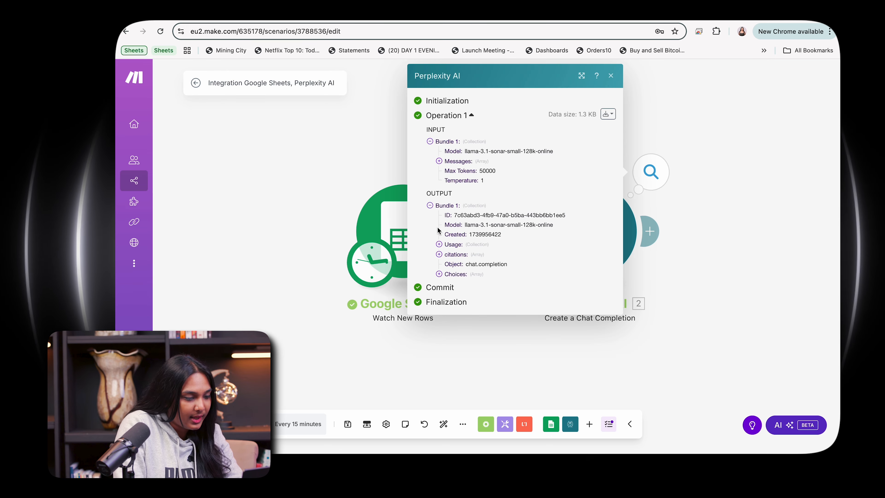
{"action": "left_click", "coordinate": [438, 161]}
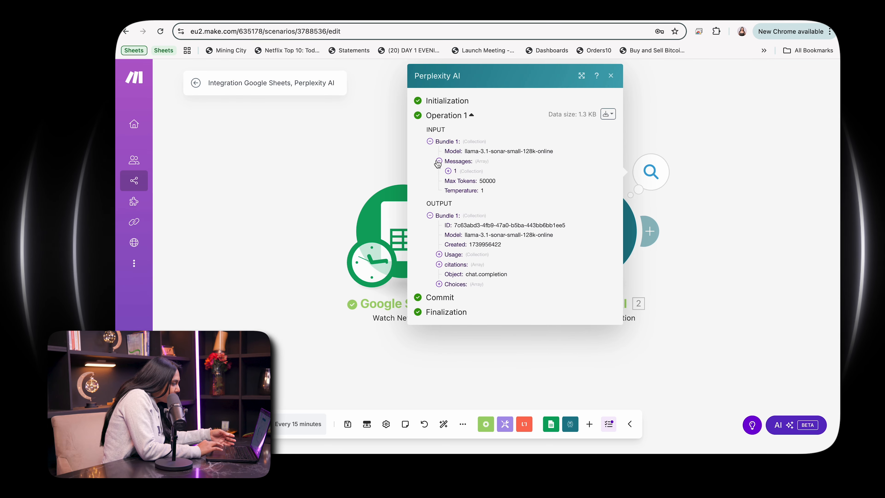
{"action": "left_click", "coordinate": [439, 284]}
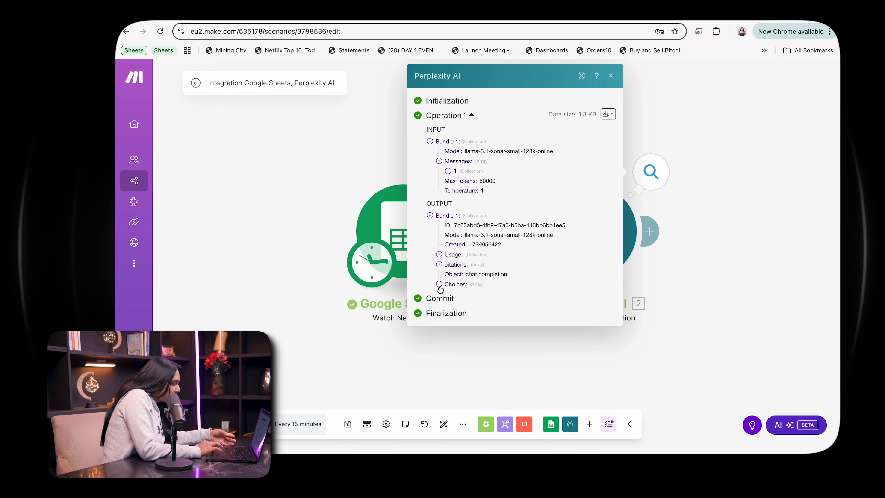
{"action": "left_click", "coordinate": [439, 264]}
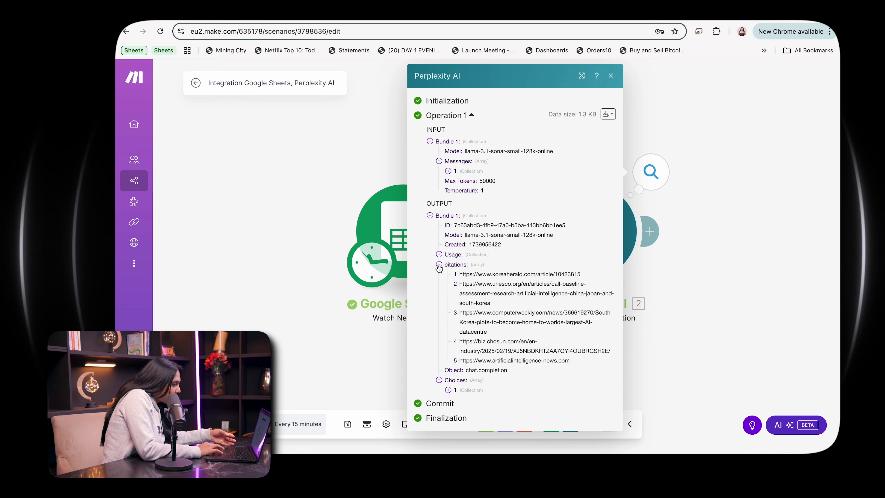
{"action": "left_click", "coordinate": [439, 255]}
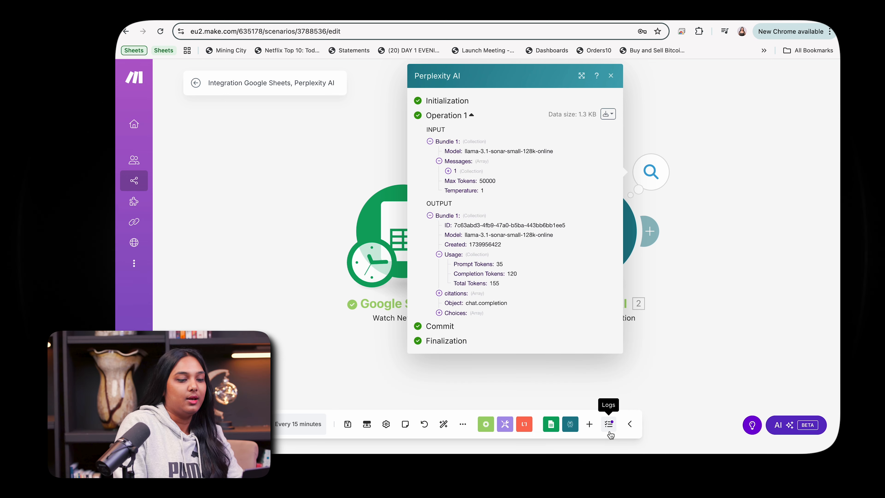
{"action": "left_click", "coordinate": [611, 76]}
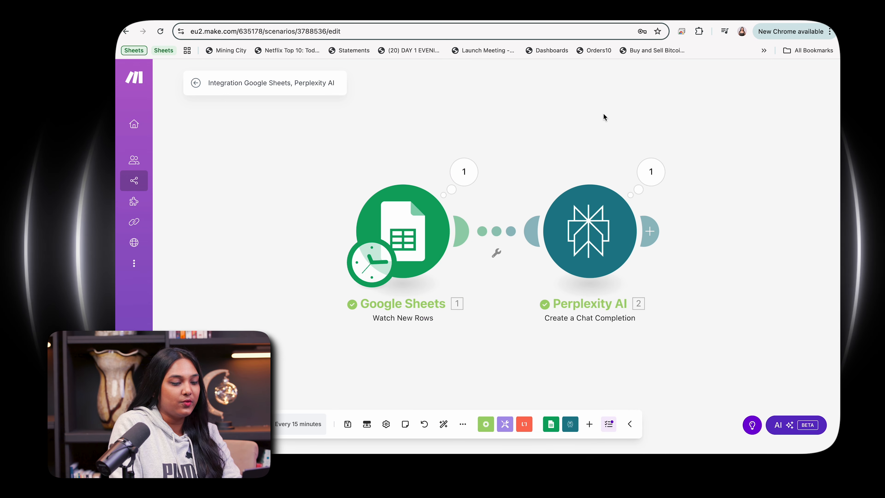
Step: Reopen the Perplexity module settings and change the message role to Assistant
{"action": "right_click", "coordinate": [588, 227]}
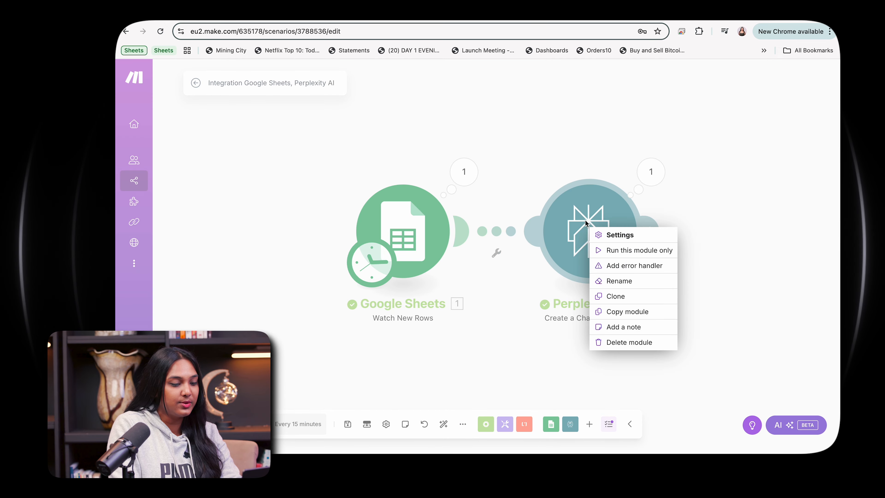
{"action": "left_click", "coordinate": [621, 234]}
{"action": "scroll", "coordinate": [715, 296], "scroll_direction": "down", "scroll_amount": 2}
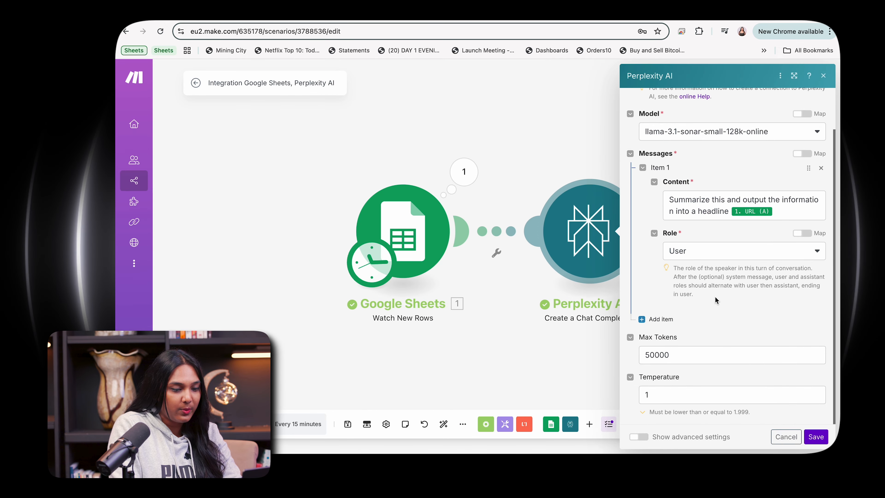
{"action": "left_click", "coordinate": [731, 208]}
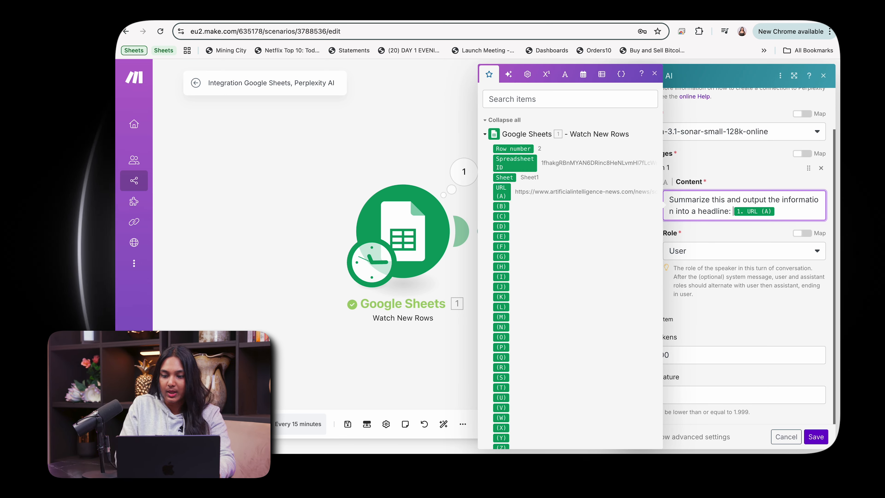
{"action": "left_click", "coordinate": [790, 228]}
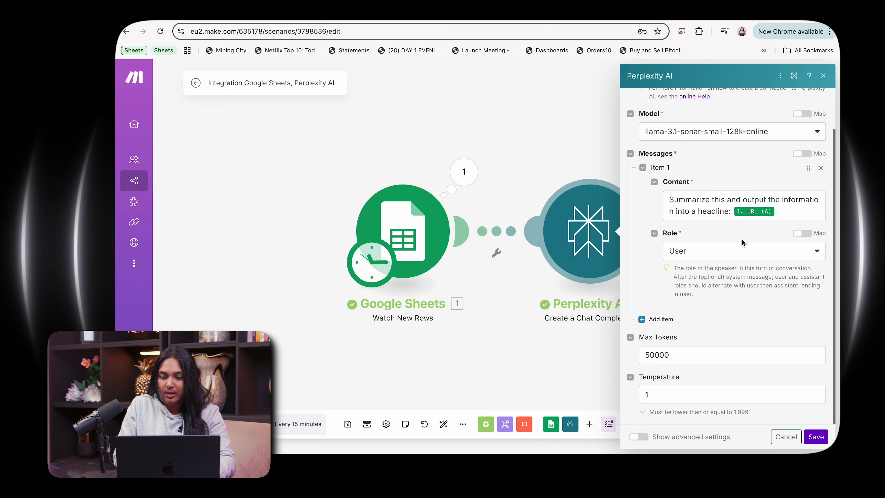
{"action": "left_click", "coordinate": [721, 255]}
{"action": "left_click", "coordinate": [712, 283]}
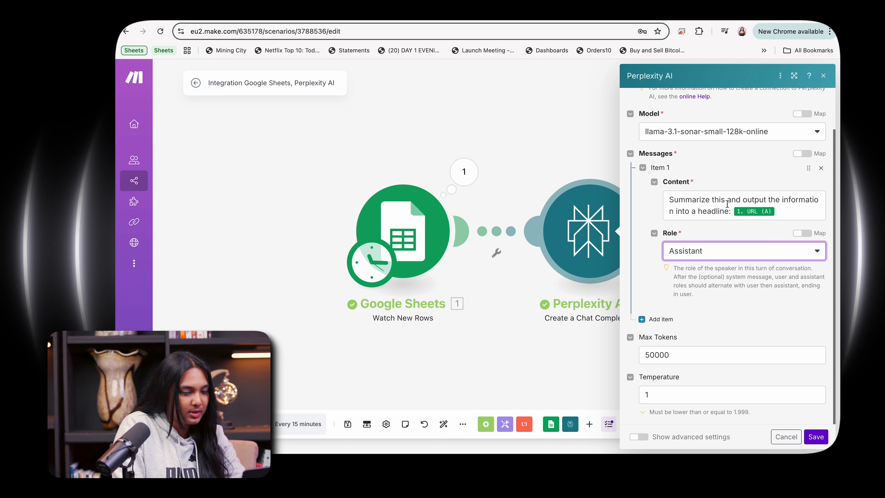
Step: Reword the message content to 'Summarize this and start your output with a headline:' before the URL (A) mapping
{"action": "double_click", "coordinate": [734, 200]}
{"action": "left_click", "coordinate": [745, 200]}
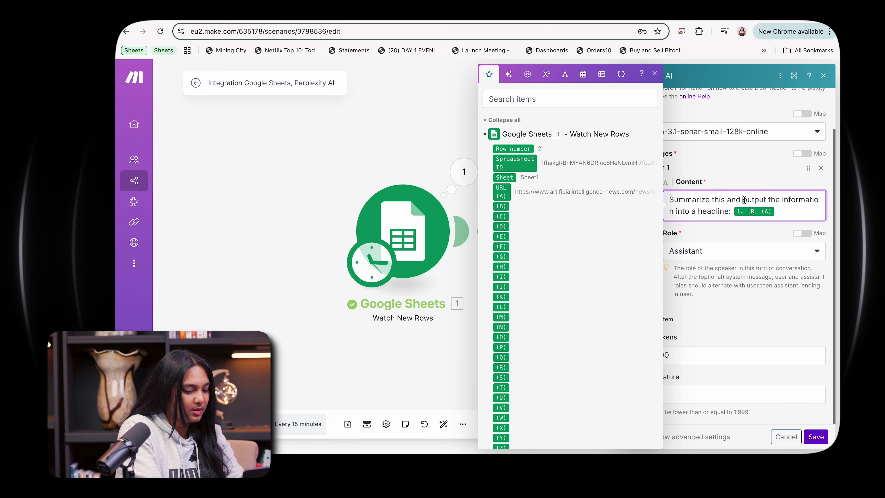
{"action": "type", "text": "start your"}
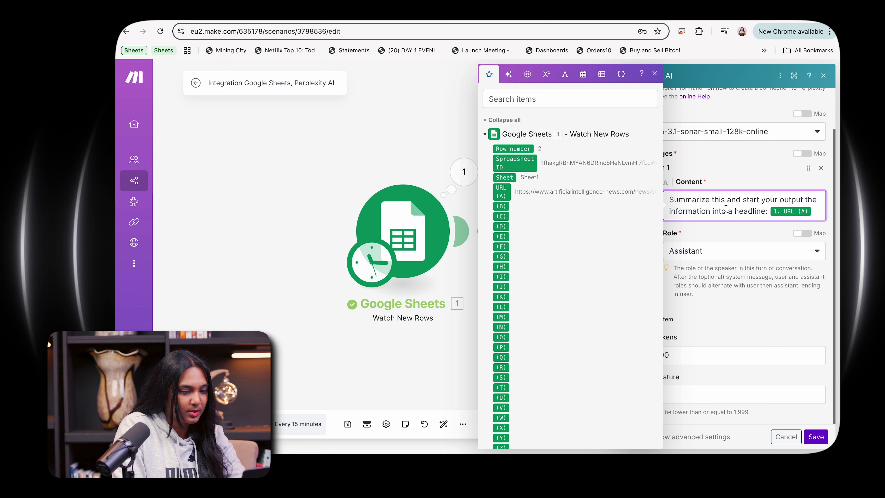
{"action": "left_click_drag", "start_coordinate": [726, 210], "coordinate": [816, 196]}
{"action": "type", "text": "with t"}
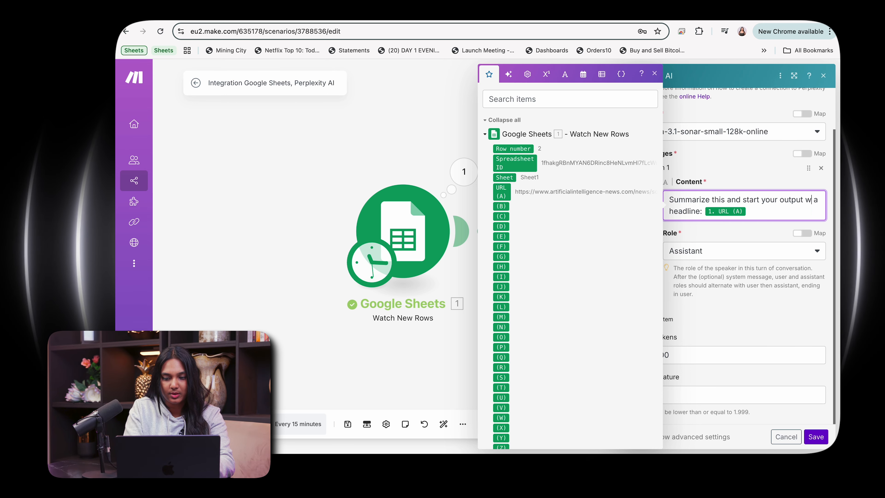
{"action": "key", "text": "BackSpace"}
{"action": "key", "text": "BackSpace"}
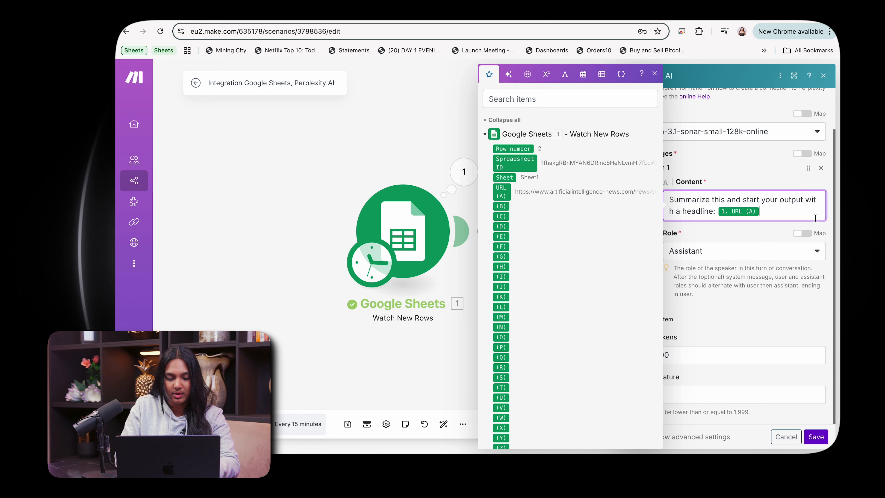
Step: Change the Perplexity message role back to User and save the module settings
{"action": "left_click", "coordinate": [710, 311]}
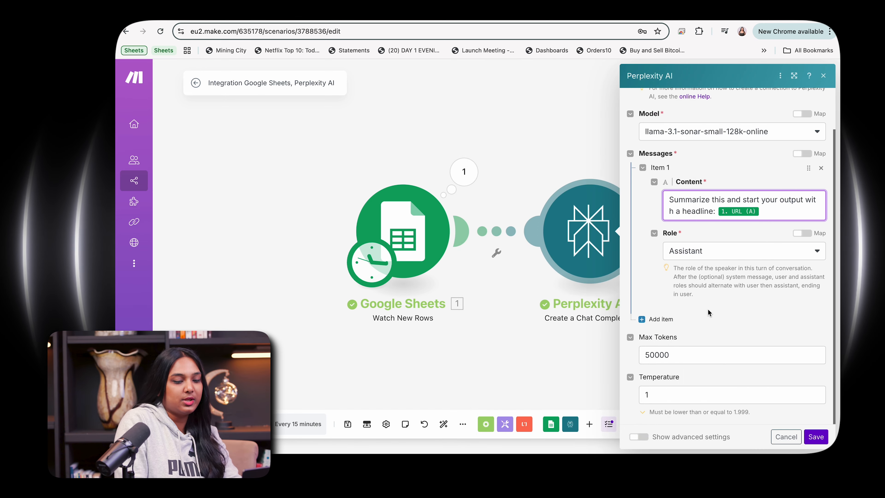
{"action": "left_click", "coordinate": [708, 249]}
{"action": "left_click", "coordinate": [696, 269]}
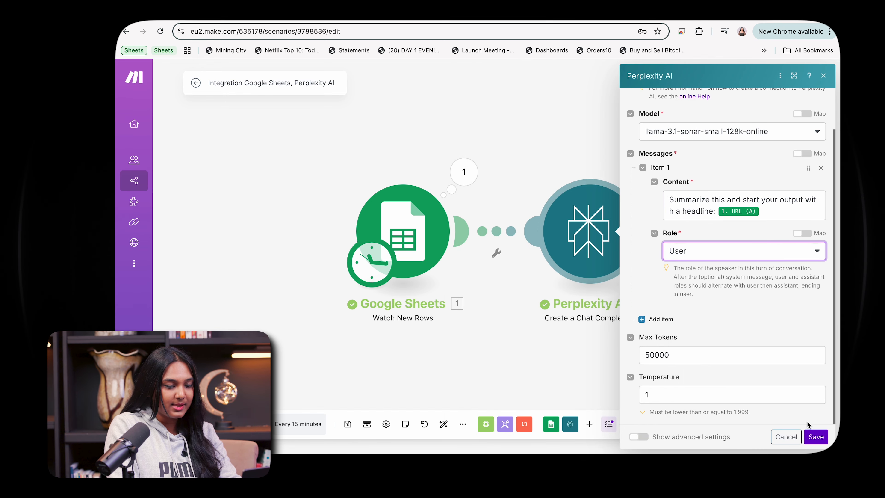
{"action": "left_click", "coordinate": [811, 435]}
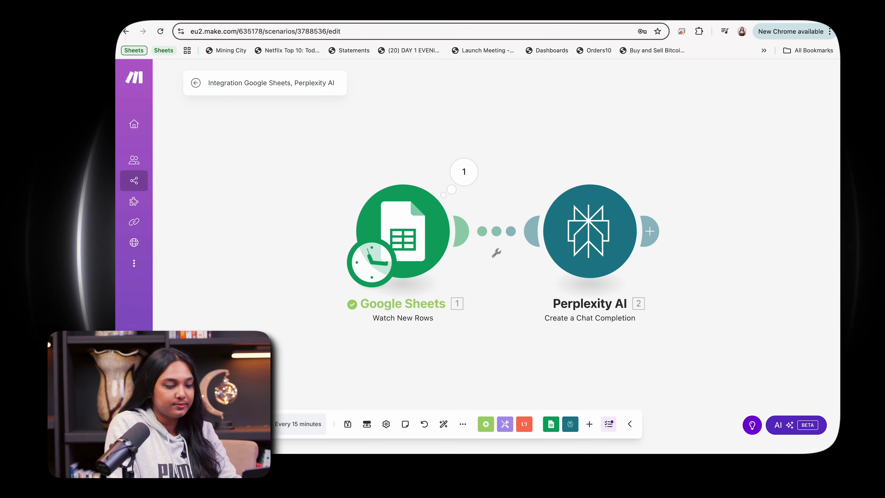
{"action": "right_click", "coordinate": [591, 257]}
{"action": "left_click", "coordinate": [602, 280]}
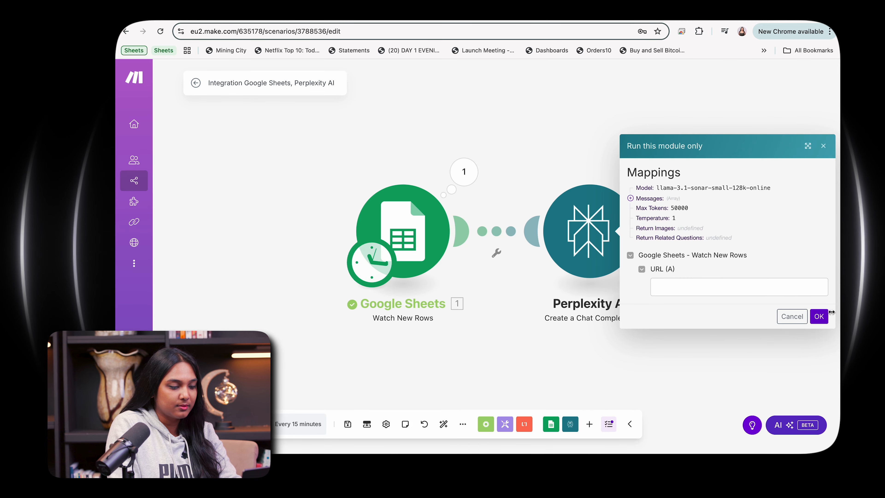
{"action": "left_click", "coordinate": [799, 315]}
Step: Reopen the Perplexity module settings, review the message content, and save them
{"action": "left_click", "coordinate": [595, 238]}
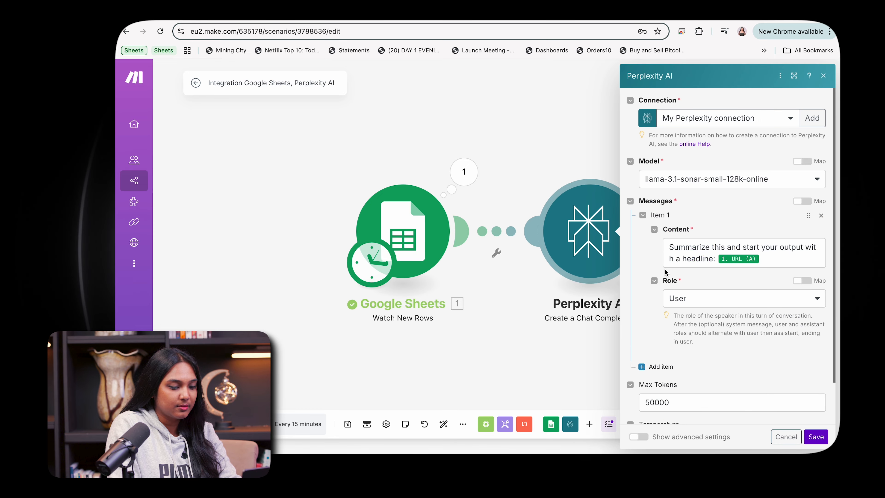
{"action": "left_click", "coordinate": [717, 260]}
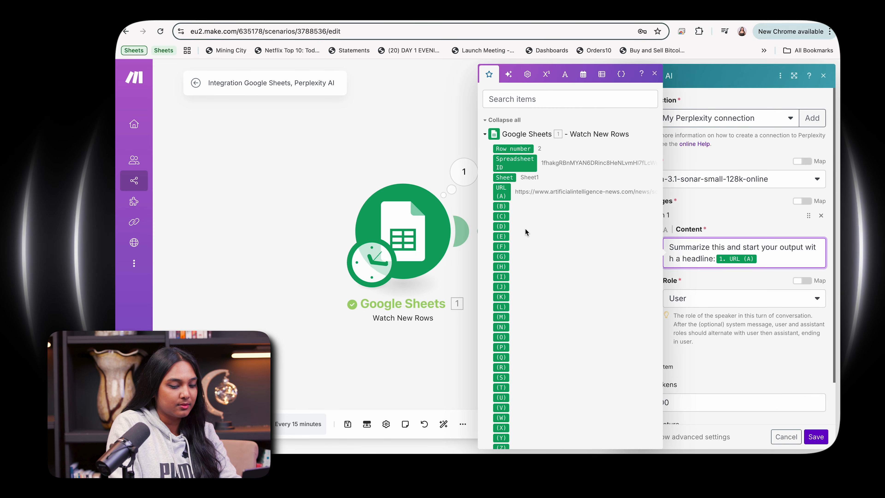
{"action": "left_click", "coordinate": [816, 436]}
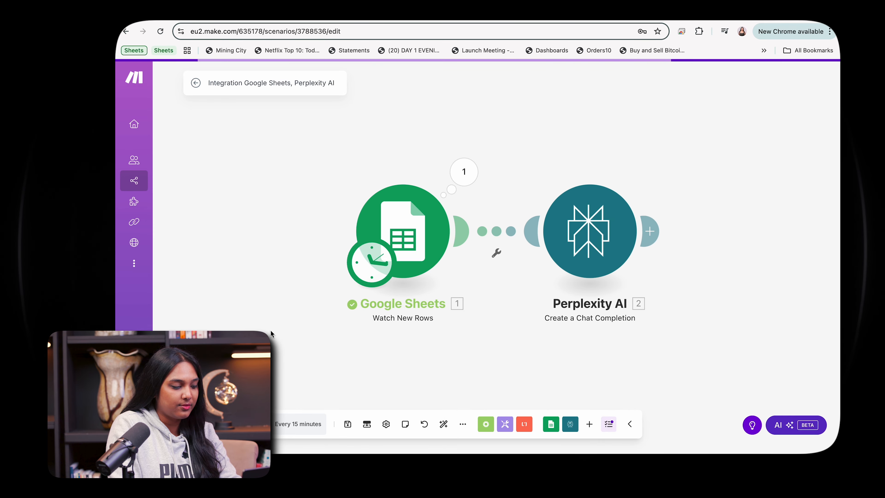
Step: Run the scenario once and inspect the Google Sheets trigger's operation results
{"action": "left_click", "coordinate": [213, 424]}
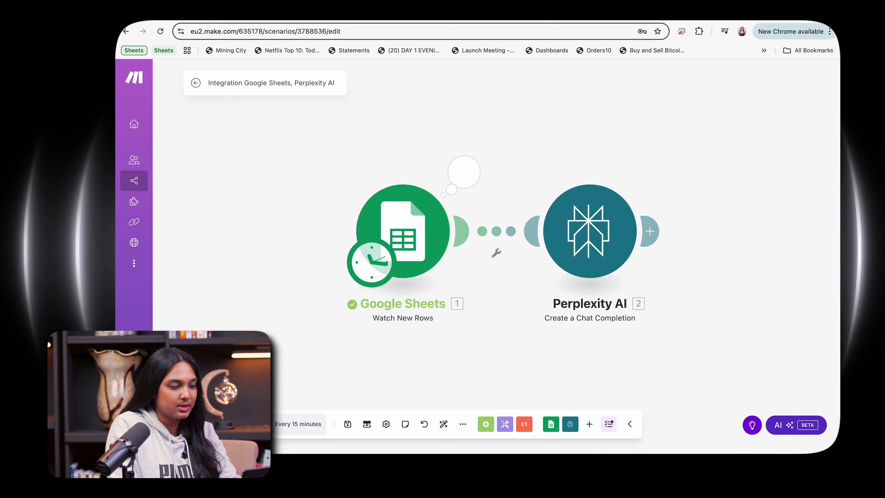
{"action": "left_click", "coordinate": [476, 183]}
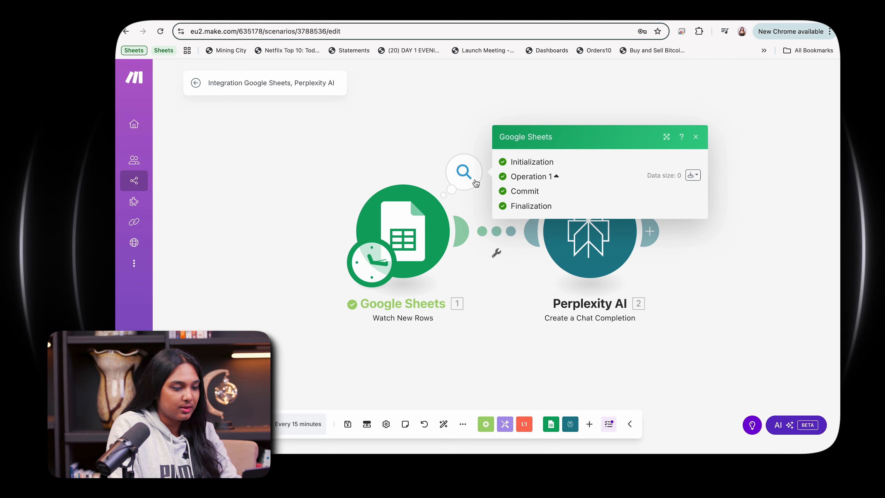
{"action": "left_click", "coordinate": [696, 136]}
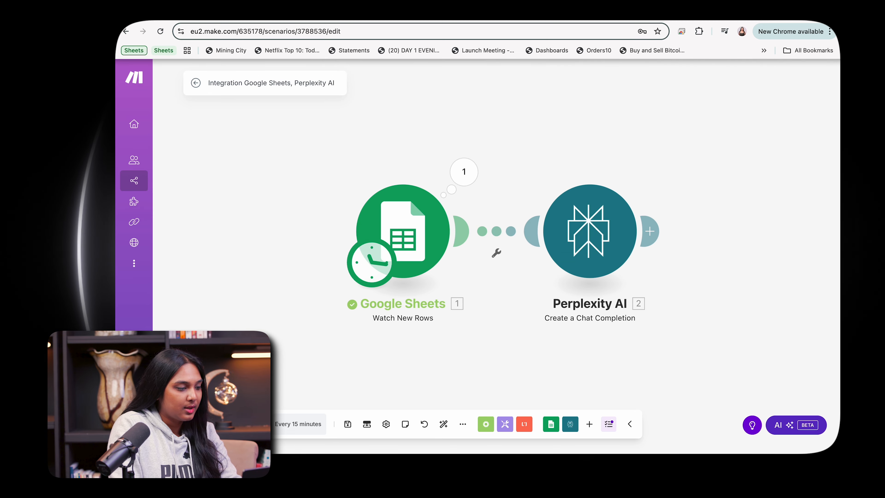
Step: Check the URL row in the NEWS FOR POSTS sheet and run the scenario once more
{"action": "key", "text": "ctrl+Tab"}
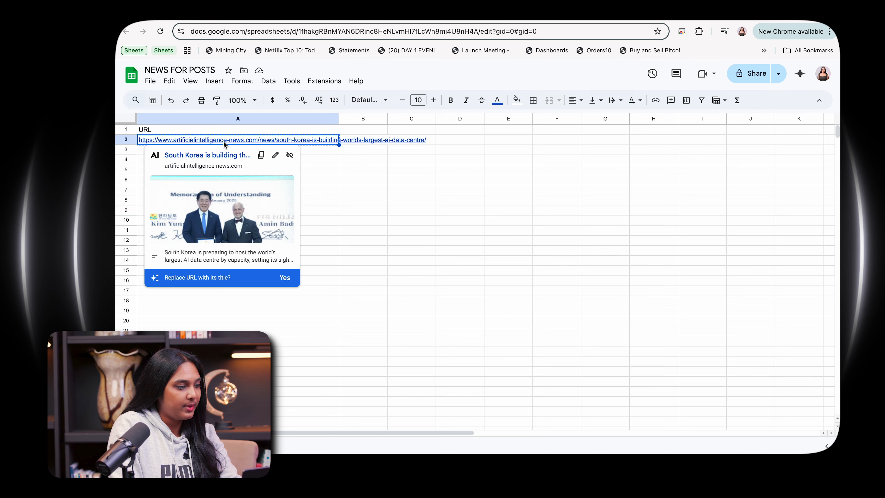
{"action": "key", "text": "ctrl+shift+Tab"}
{"action": "left_click", "coordinate": [215, 424]}
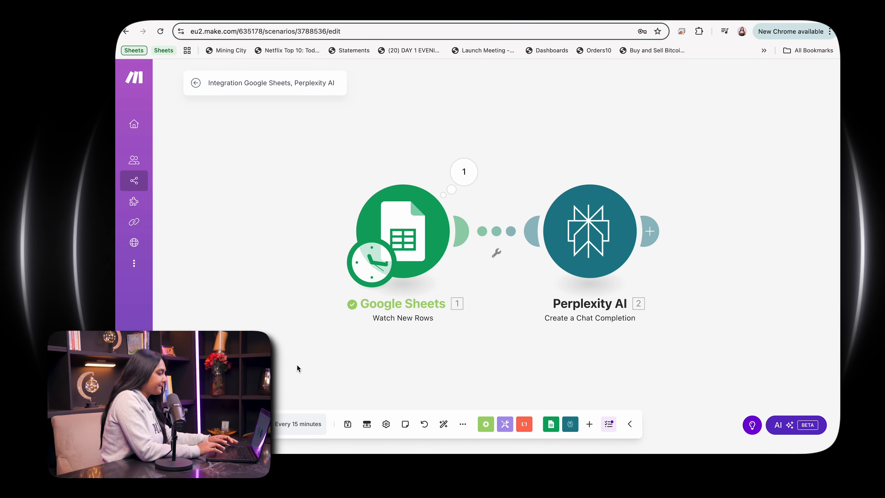
Step: Review the Perplexity module's message and model settings and save them
{"action": "left_click", "coordinate": [595, 228]}
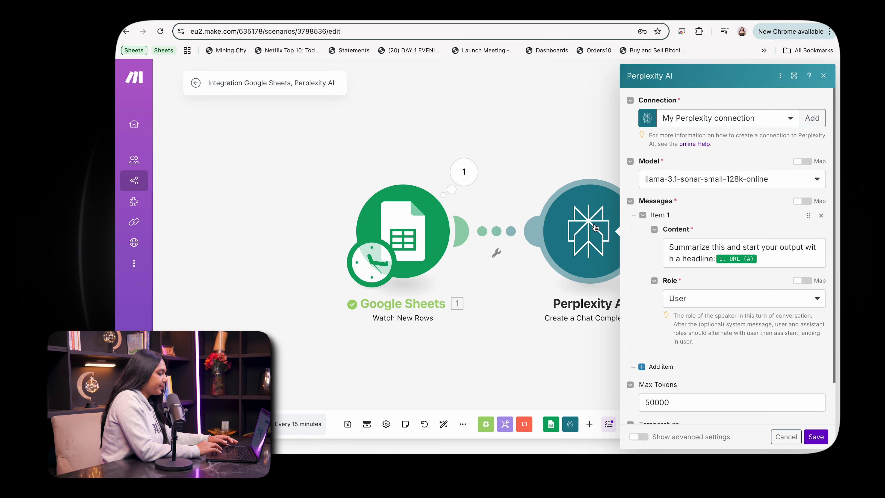
{"action": "scroll", "coordinate": [712, 305], "scroll_direction": "down", "scroll_amount": 2}
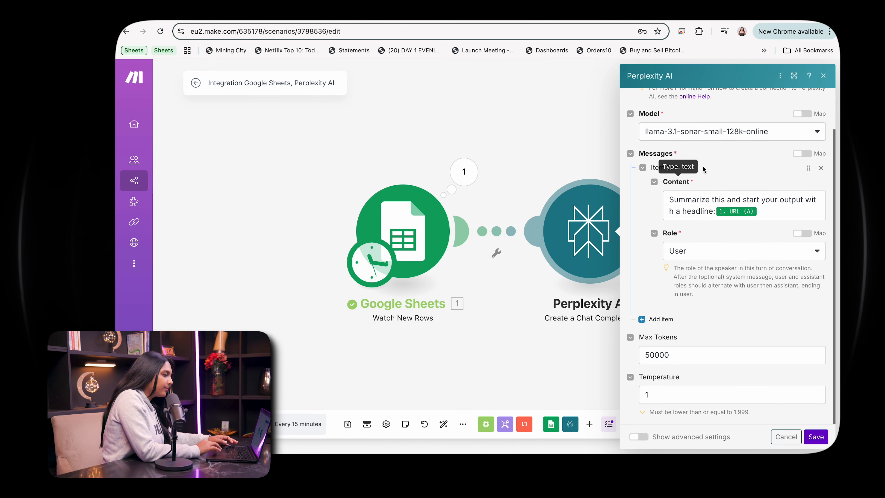
{"action": "scroll", "coordinate": [708, 161], "scroll_direction": "up", "scroll_amount": 2}
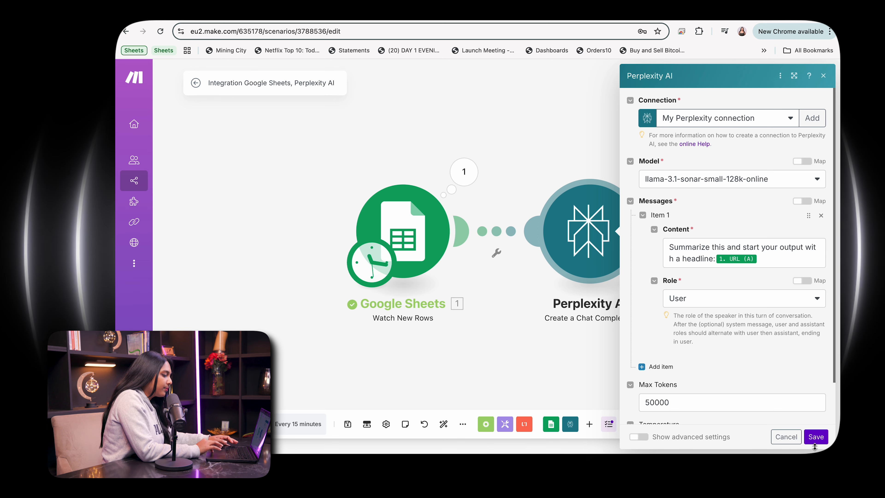
{"action": "left_click", "coordinate": [817, 437]}
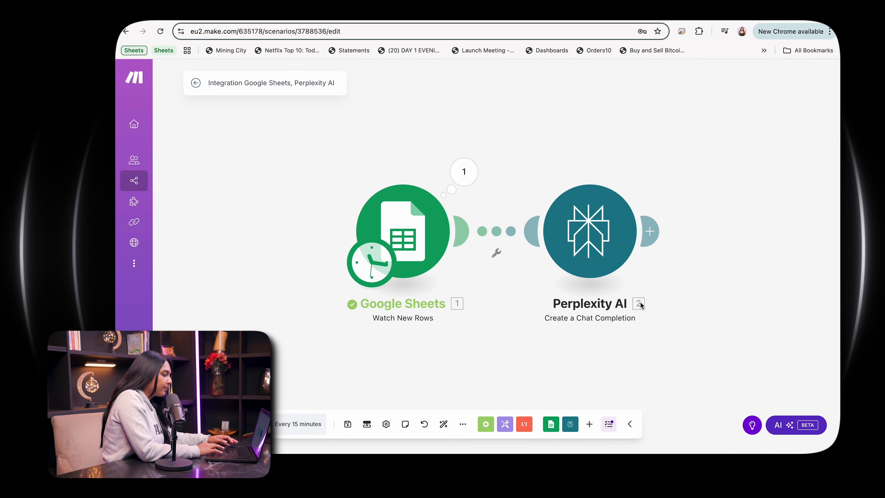
Step: Add a Router module after the Perplexity AI module
{"action": "left_click", "coordinate": [650, 231]}
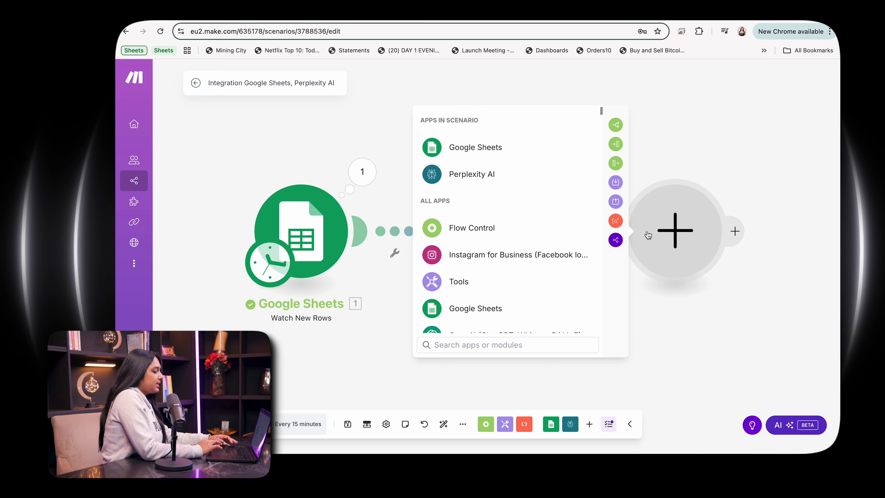
{"action": "type", "text": "router"}
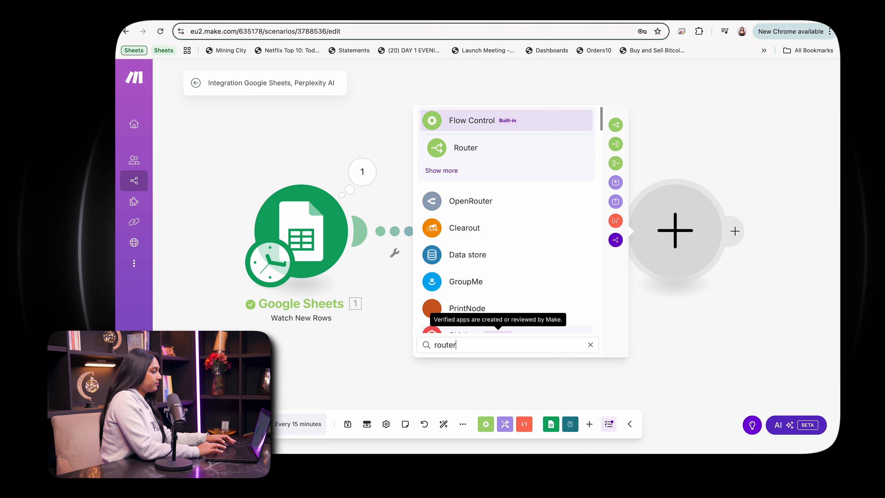
{"action": "left_click", "coordinate": [466, 147]}
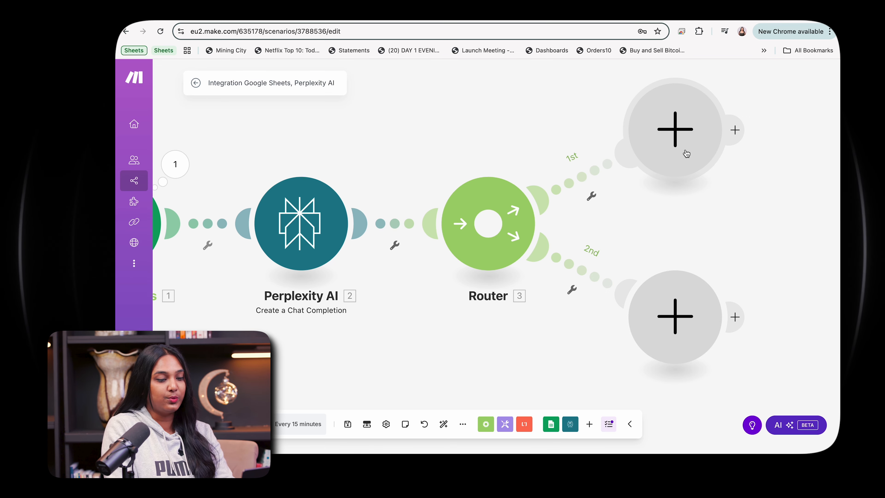
Step: Add an OpenAI 'Message an Assistant' module on the router's first route
{"action": "left_click", "coordinate": [686, 154]}
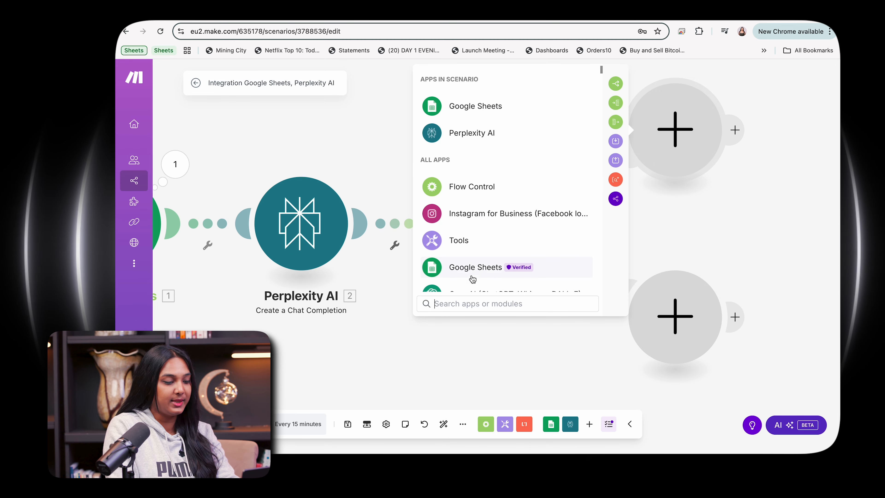
{"action": "scroll", "coordinate": [471, 279], "scroll_direction": "down", "scroll_amount": 2}
{"action": "scroll", "coordinate": [470, 279], "scroll_direction": "down", "scroll_amount": 1}
{"action": "left_click", "coordinate": [481, 207]}
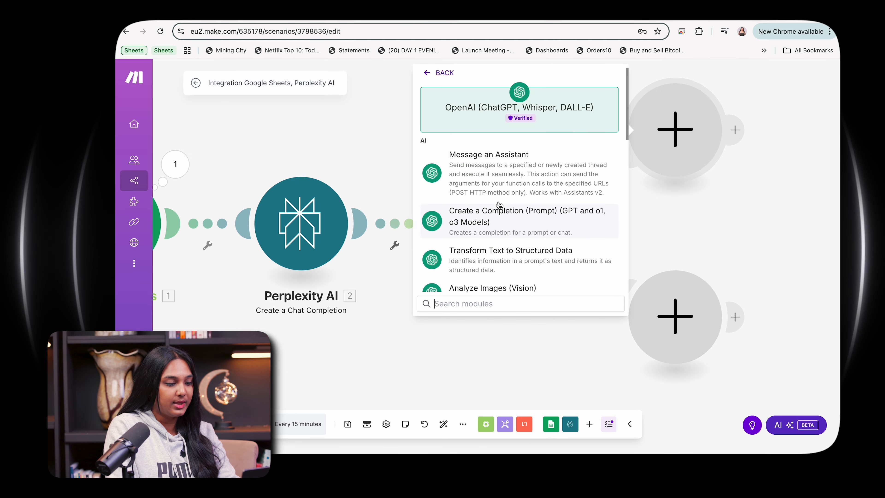
{"action": "left_click", "coordinate": [522, 160]}
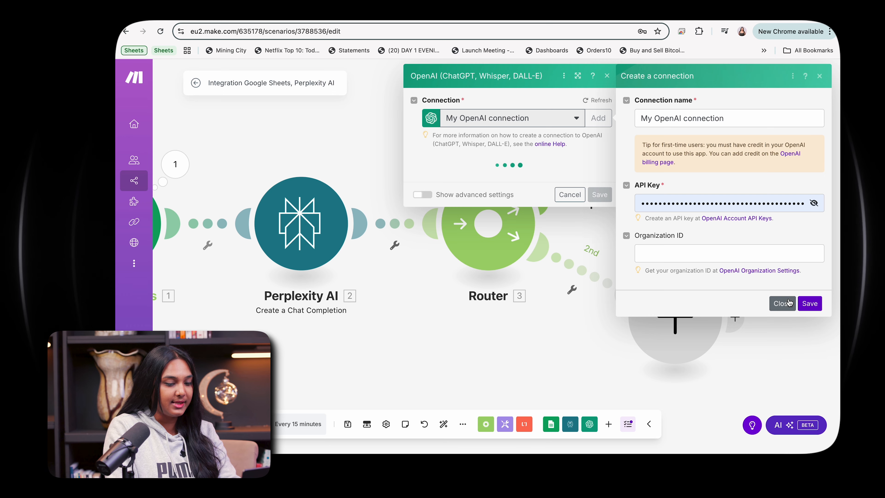
Step: Save the new OpenAI connection named My OpenAI connection for the module
{"action": "left_click", "coordinate": [810, 303]}
{"action": "left_click", "coordinate": [480, 178]}
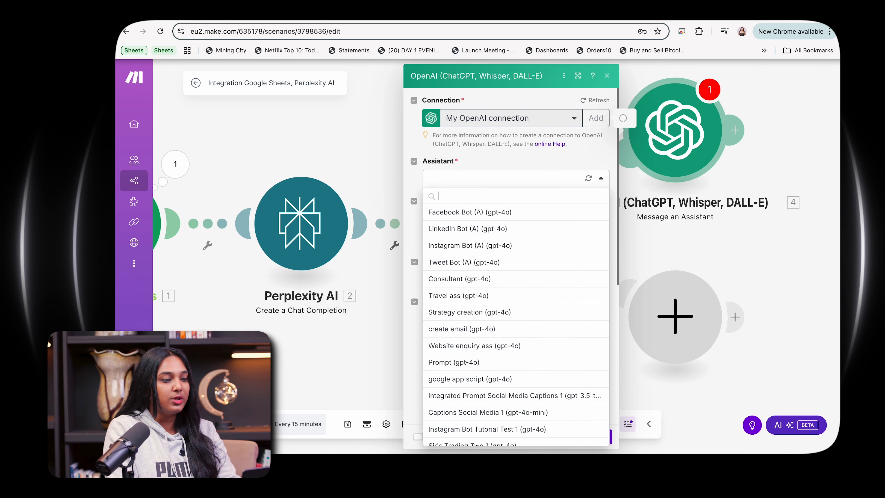
Step: Review the Tweet Bot assistant's system instructions on the OpenAI platform before returning to the scenario
{"action": "left_click", "coordinate": [279, 12]}
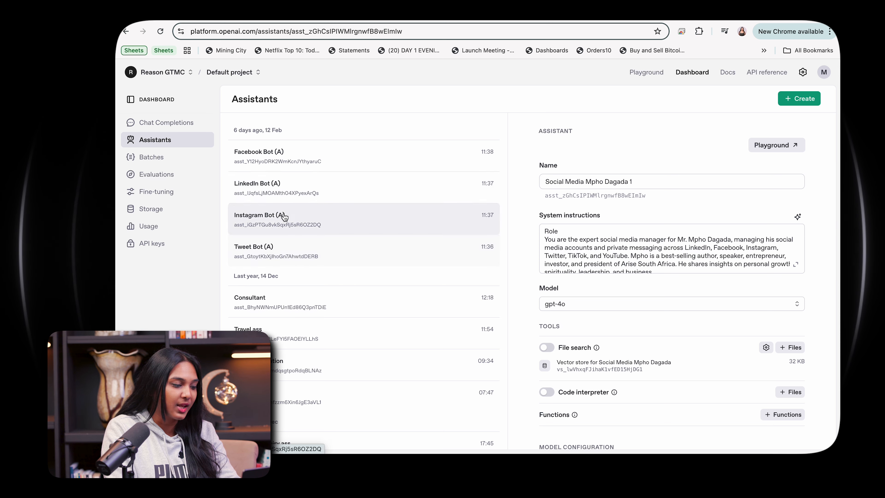
{"action": "left_click", "coordinate": [280, 255]}
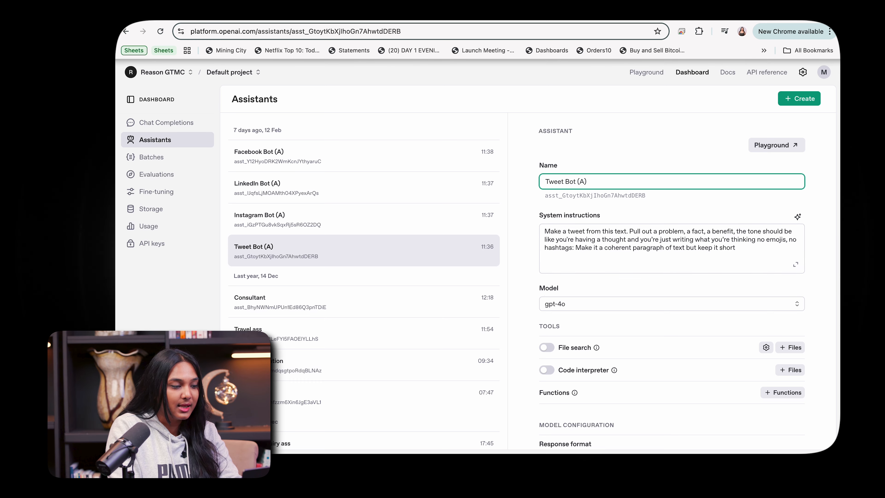
{"action": "left_click", "coordinate": [355, 13]}
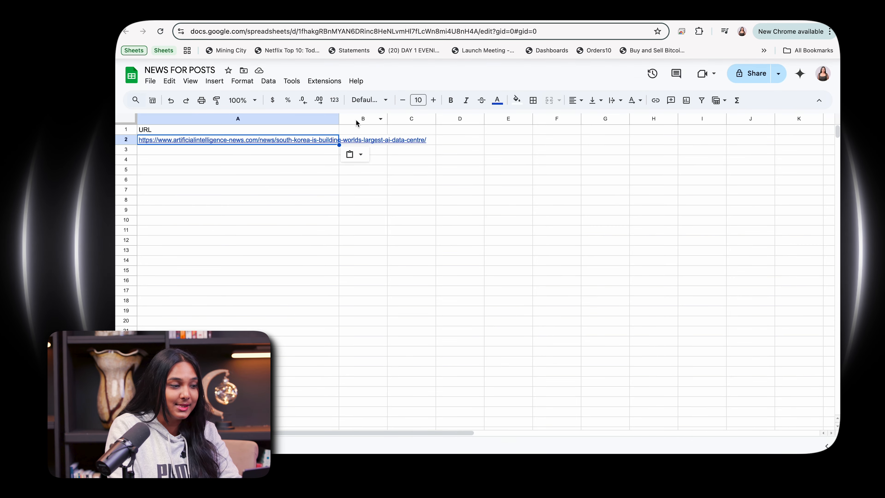
{"action": "left_click", "coordinate": [214, 16]}
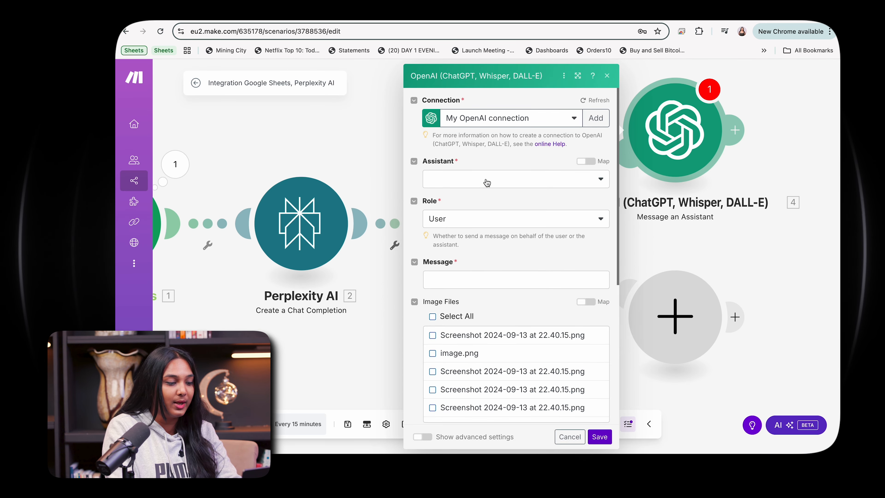
Step: Search the assistant list for 'tweet' and select Tweet Bot (A) (gpt-4o)
{"action": "left_click", "coordinate": [487, 182]}
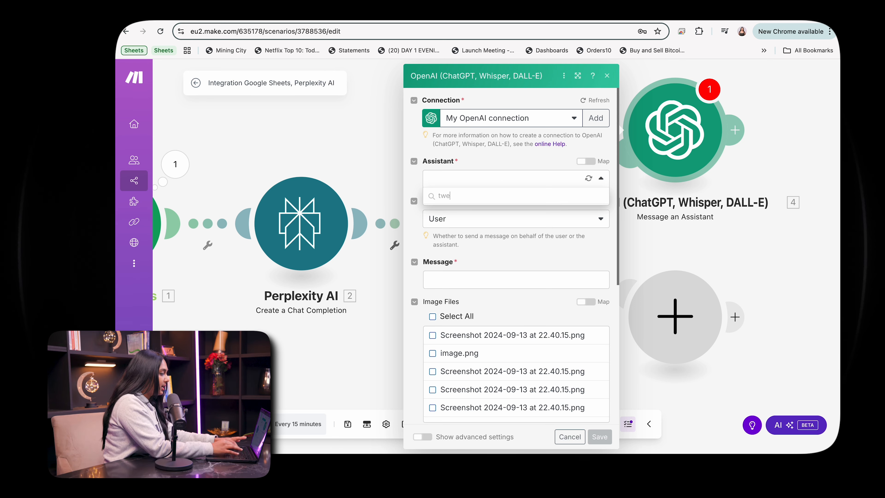
{"action": "type", "text": "tweet"}
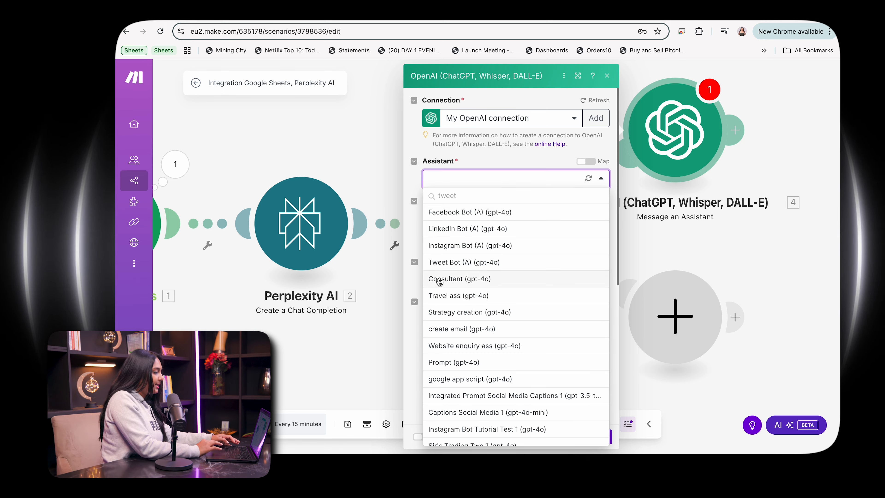
{"action": "left_click", "coordinate": [450, 264]}
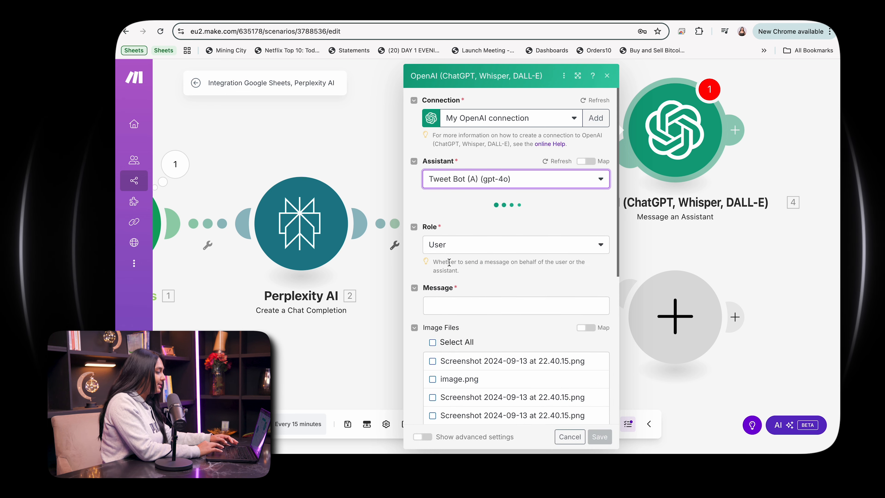
Step: Map Perplexity AI's Choices Message Content into the assistant module's Message field and save the module
{"action": "left_click", "coordinate": [449, 279]}
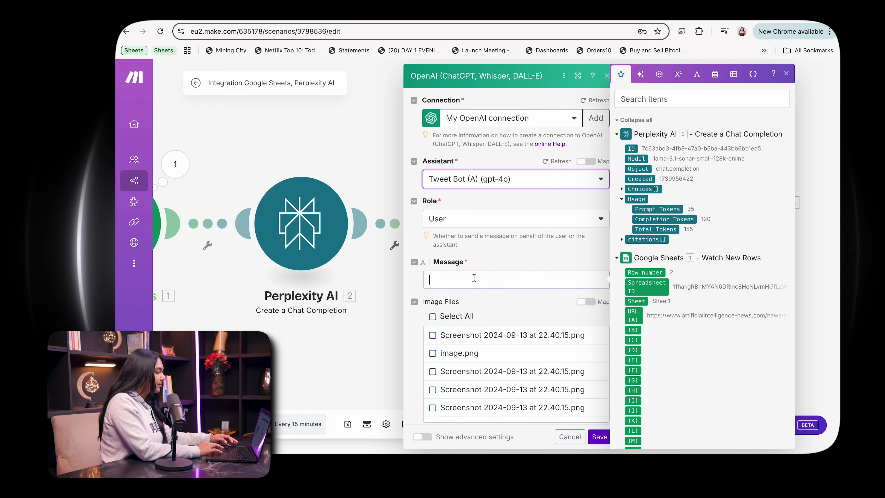
{"action": "left_click", "coordinate": [628, 443]}
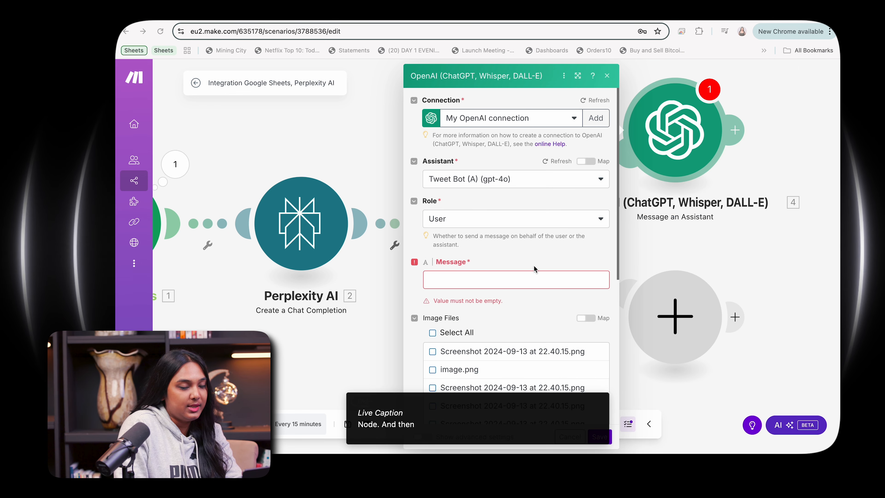
{"action": "left_click", "coordinate": [535, 278]}
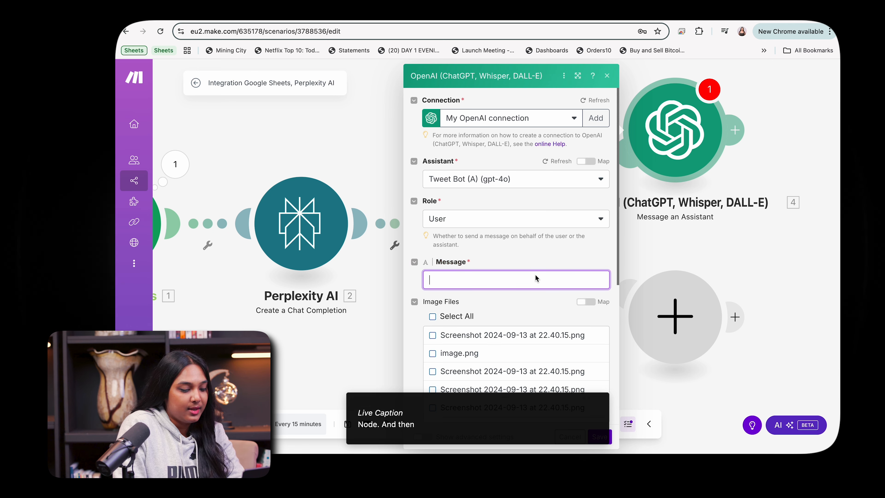
{"action": "left_click", "coordinate": [535, 282]}
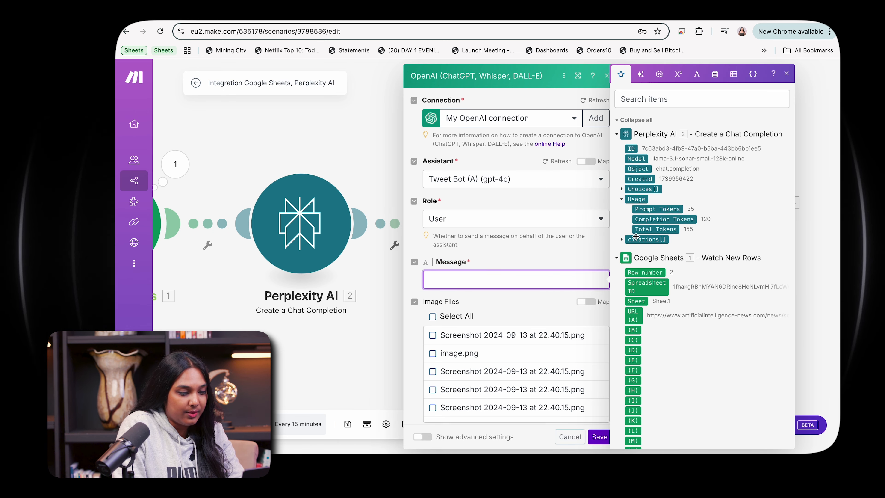
{"action": "left_click", "coordinate": [622, 239]}
{"action": "left_click", "coordinate": [623, 240]}
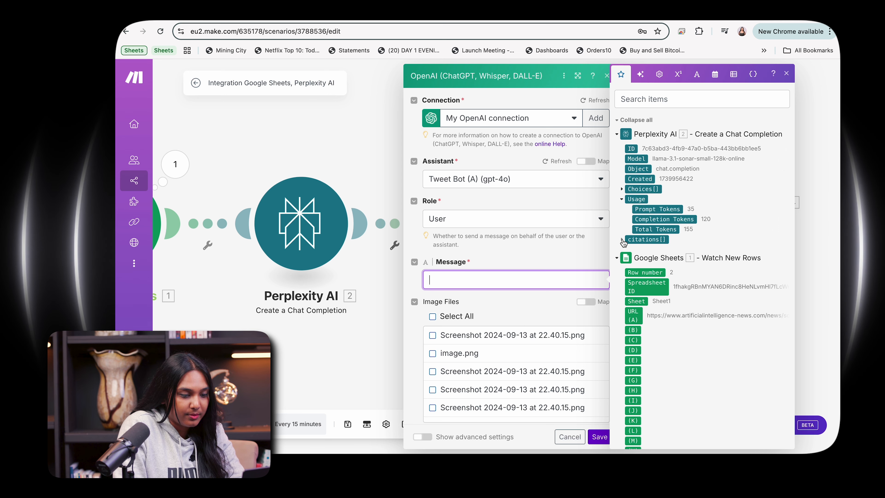
{"action": "left_click", "coordinate": [622, 190]}
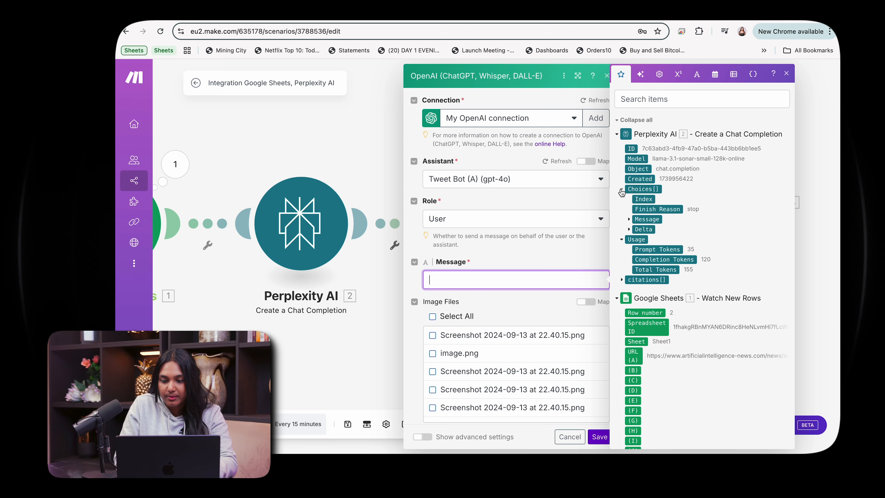
{"action": "left_click", "coordinate": [629, 219]}
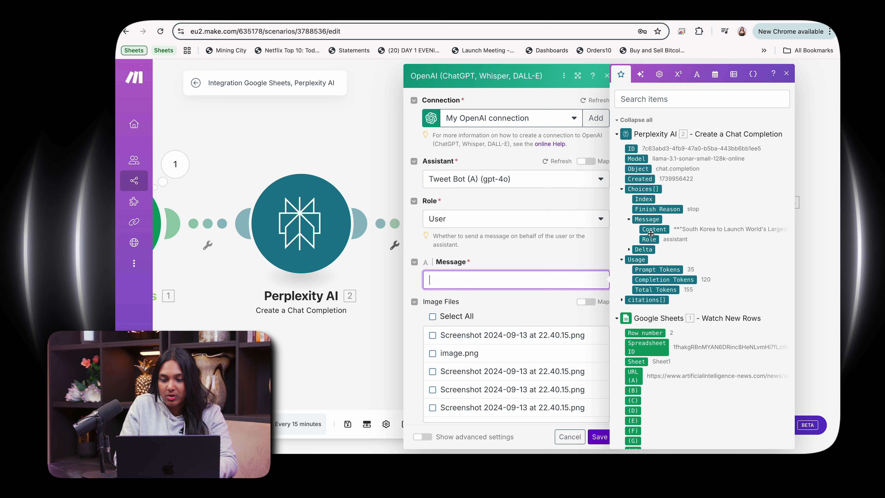
{"action": "left_click_drag", "start_coordinate": [653, 232], "coordinate": [536, 281]}
{"action": "left_click", "coordinate": [540, 294]}
{"action": "scroll", "coordinate": [540, 294], "scroll_direction": "down", "scroll_amount": 5}
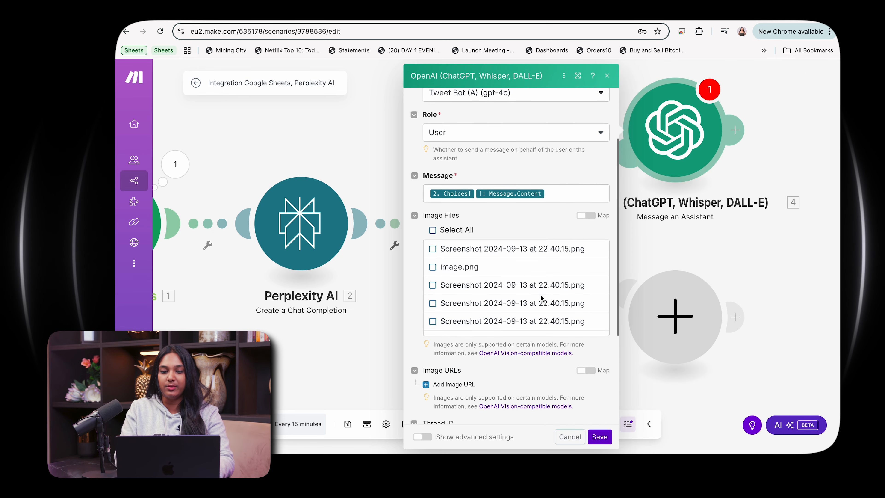
{"action": "scroll", "coordinate": [540, 294], "scroll_direction": "down", "scroll_amount": 2}
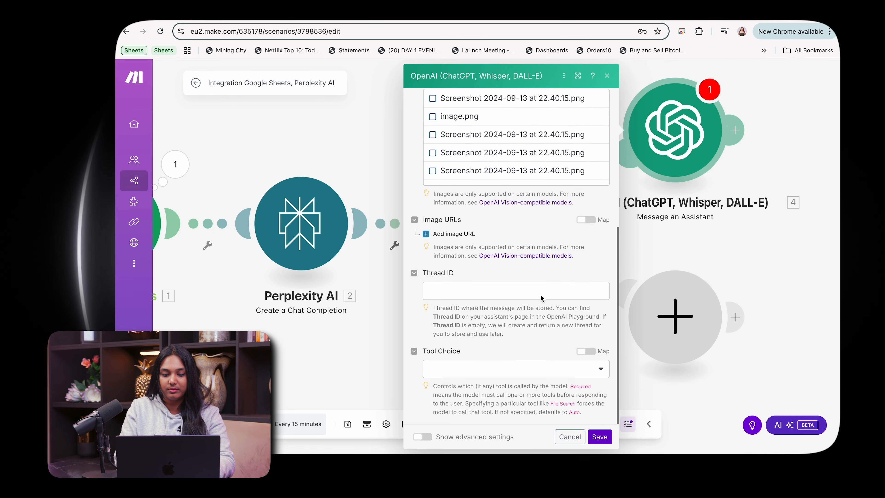
{"action": "left_click", "coordinate": [600, 437]}
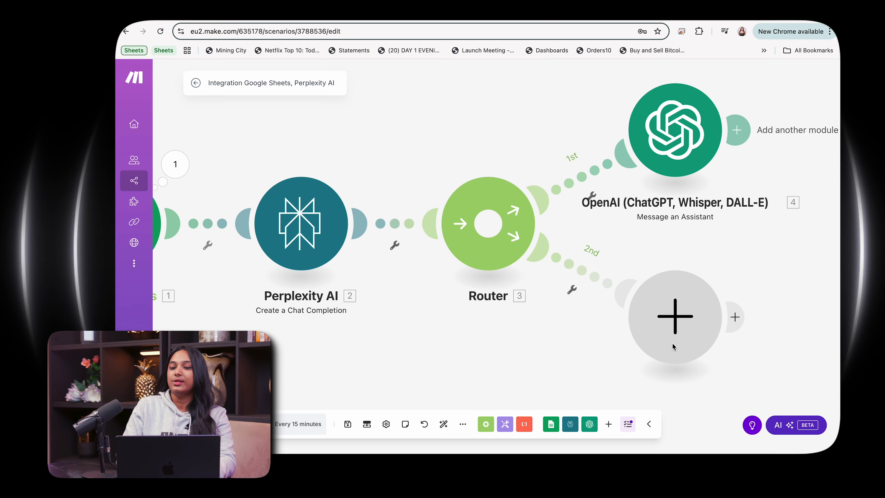
Step: Add an X (formerly Twitter) 'Create a Post' module after the OpenAI assistant module
{"action": "scroll", "coordinate": [794, 206], "scroll_direction": "right", "scroll_amount": 5}
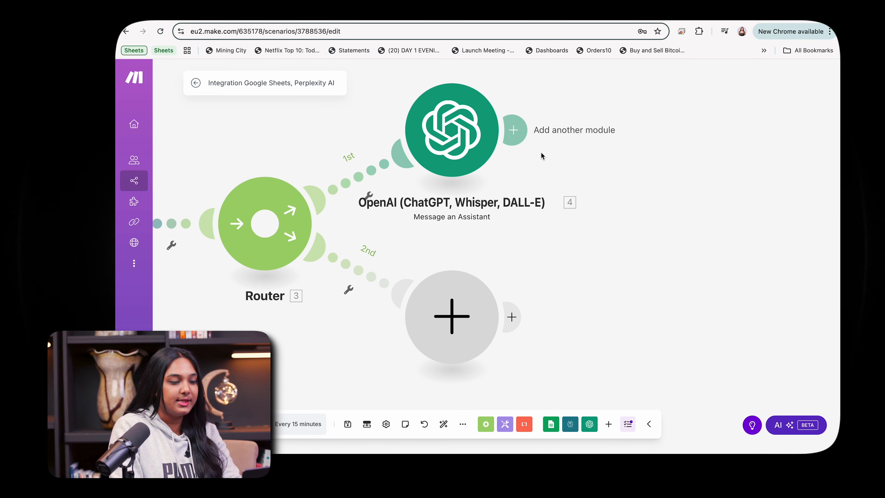
{"action": "left_click", "coordinate": [514, 131]}
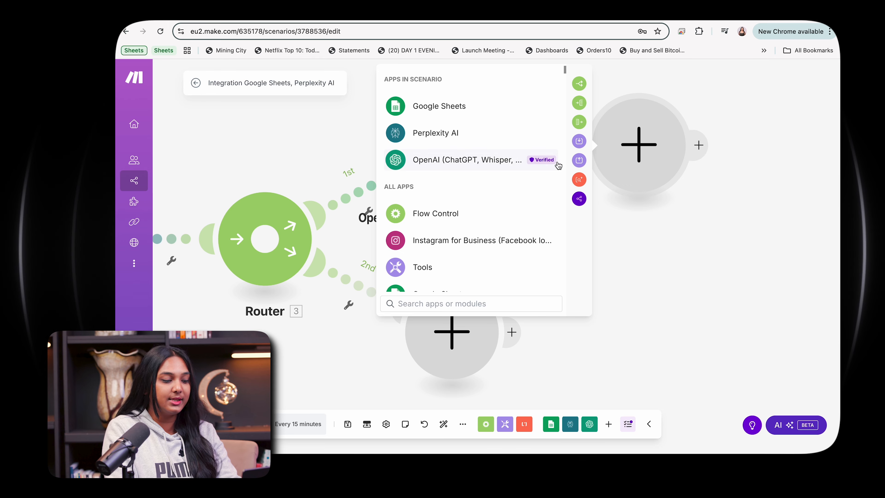
{"action": "type", "text": "twit"}
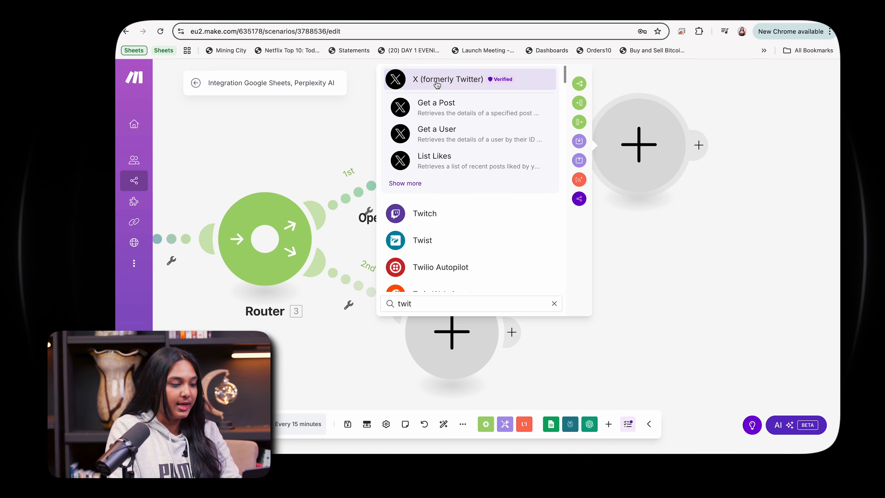
{"action": "left_click", "coordinate": [437, 84]}
{"action": "scroll", "coordinate": [465, 237], "scroll_direction": "down", "scroll_amount": 3}
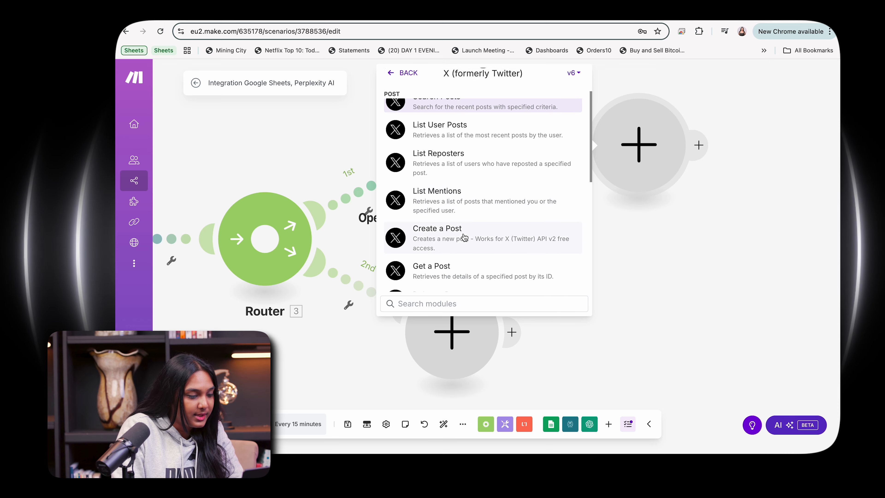
{"action": "left_click", "coordinate": [465, 237]}
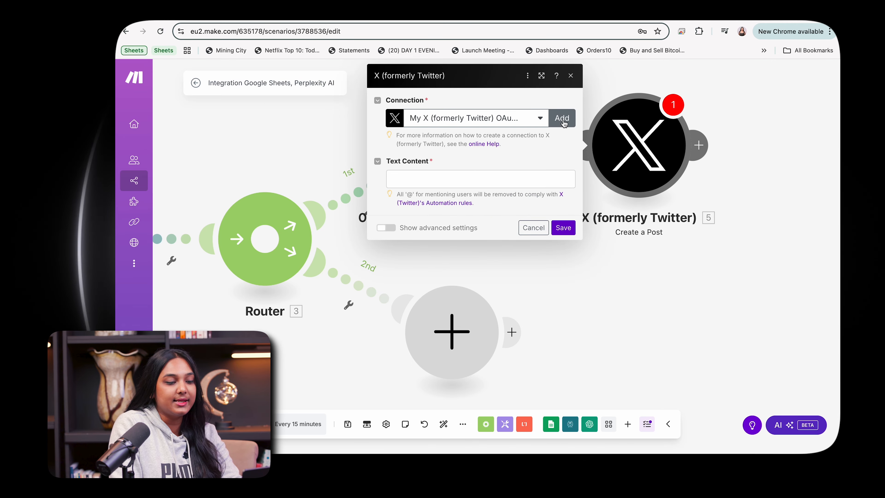
Step: Start adding a new X connection and open the app's keys page in the X developer portal
{"action": "left_click", "coordinate": [562, 118]}
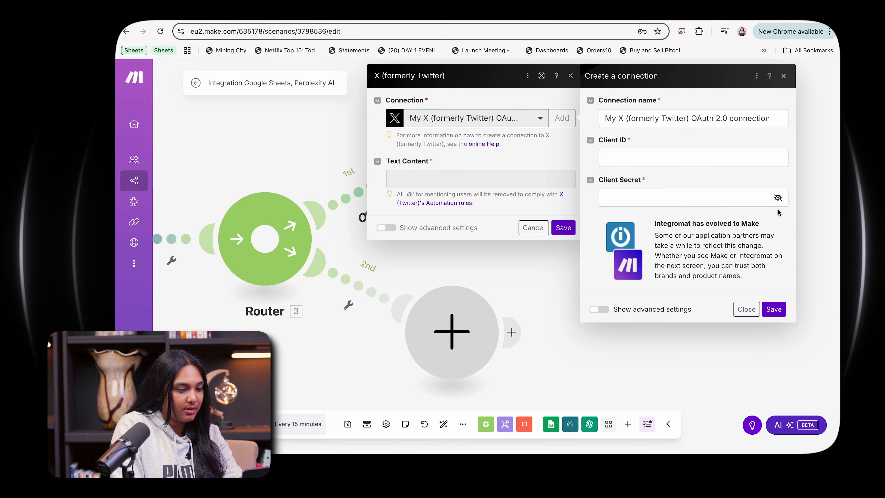
{"action": "left_click", "coordinate": [741, 158]}
{"action": "key", "text": "super+v"}
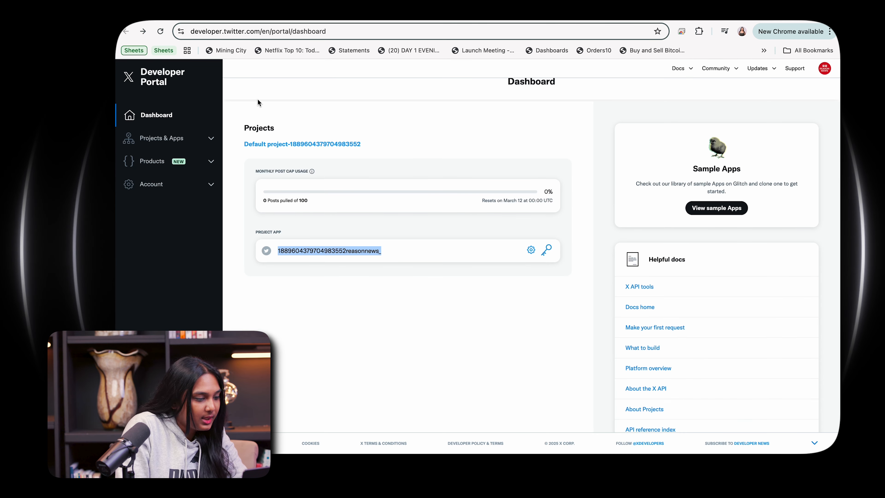
{"action": "left_click", "coordinate": [214, 140]}
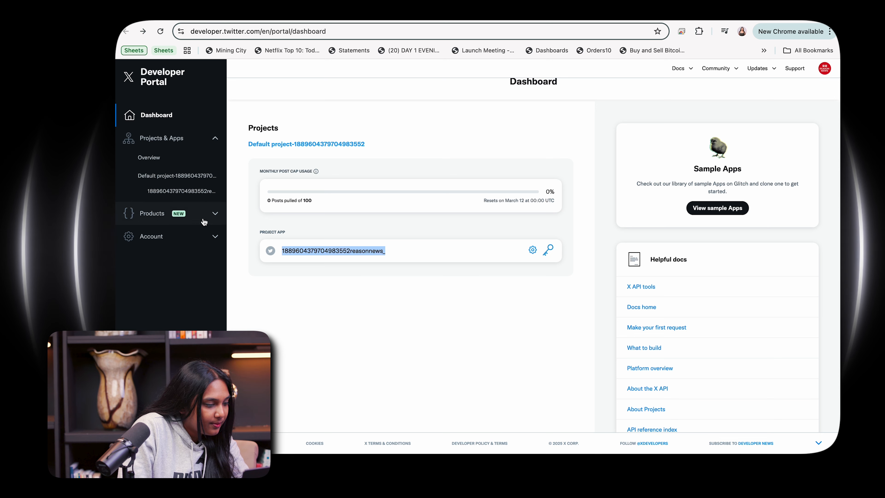
{"action": "left_click", "coordinate": [212, 240]}
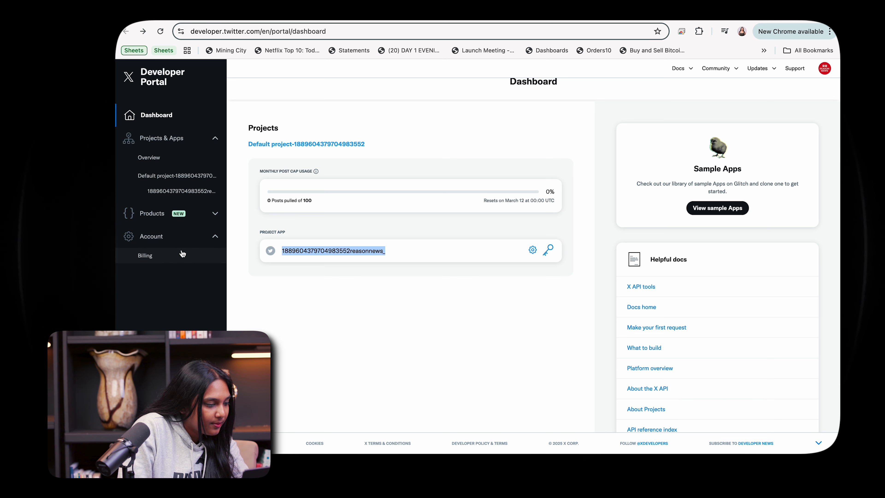
{"action": "left_click", "coordinate": [216, 214]}
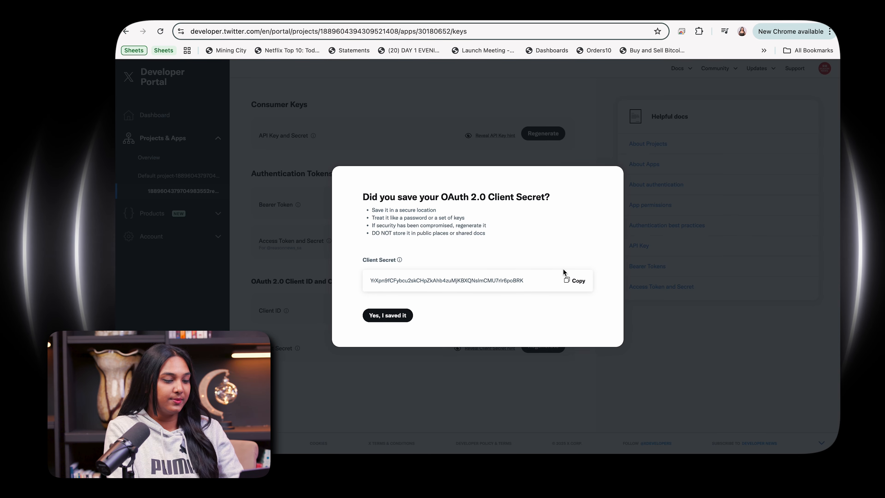
Step: Copy the app's OAuth 2.0 Client Secret and paste it into the connection's Client Secret field
{"action": "left_click", "coordinate": [579, 281]}
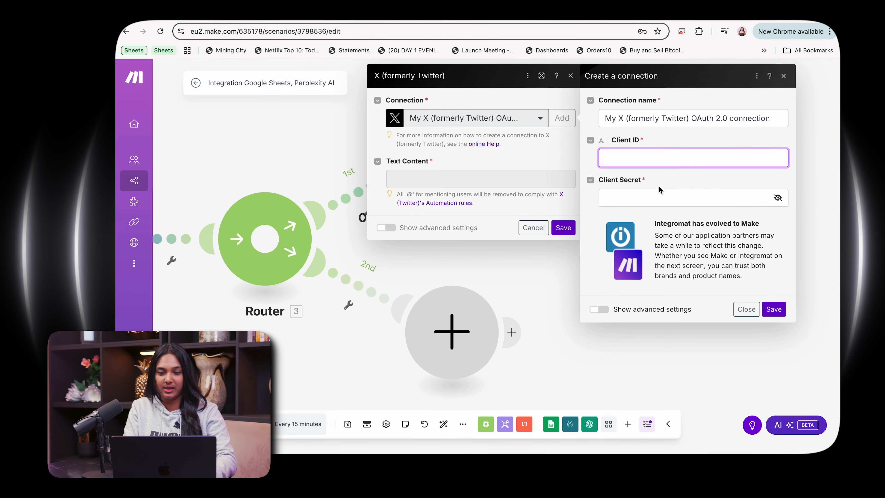
{"action": "left_click", "coordinate": [627, 214]}
{"action": "key", "text": "super+v"}
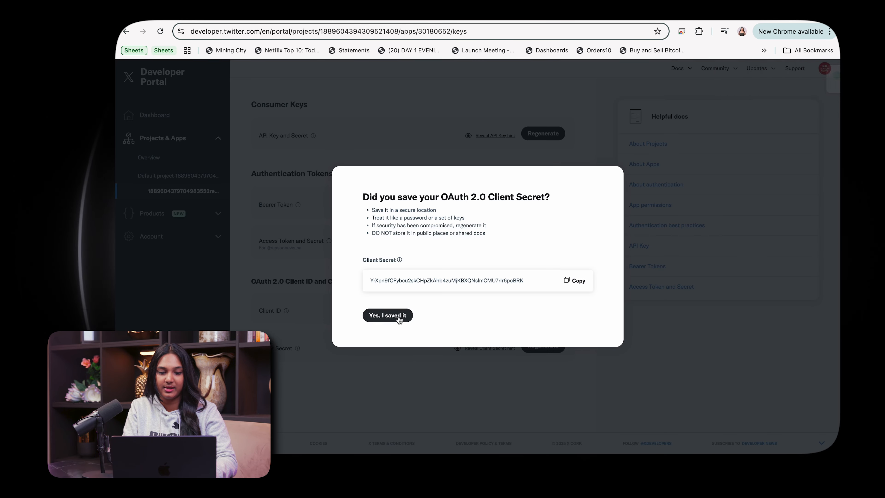
{"action": "left_click", "coordinate": [381, 317]}
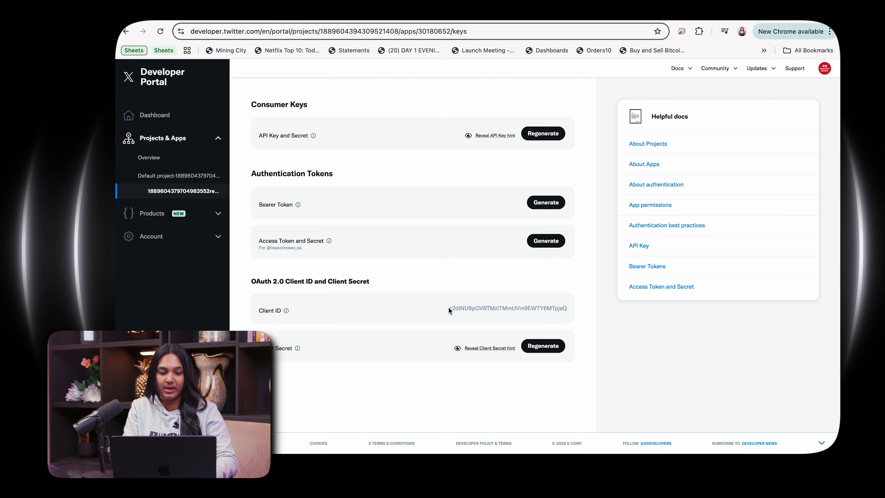
Step: Copy the app's OAuth 2.0 Client ID and paste it into the connection's Client ID field
{"action": "double_click", "coordinate": [565, 308]}
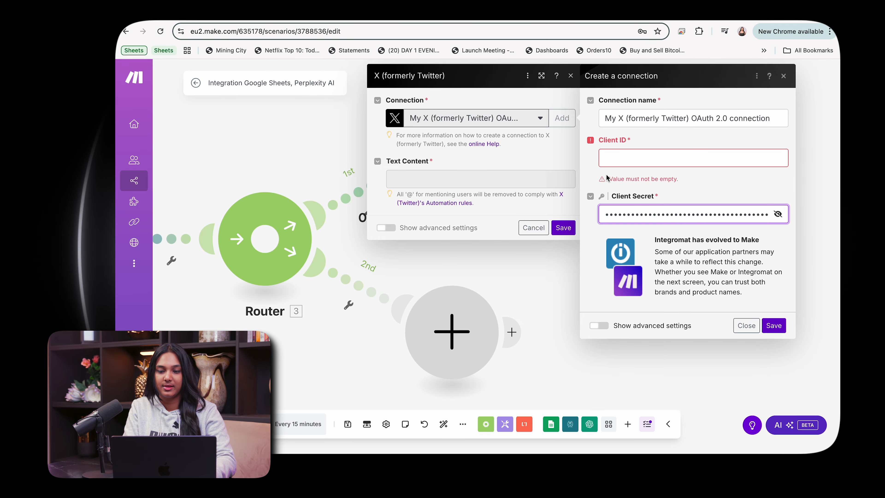
{"action": "left_click", "coordinate": [613, 157]}
{"action": "key", "text": "super+v"}
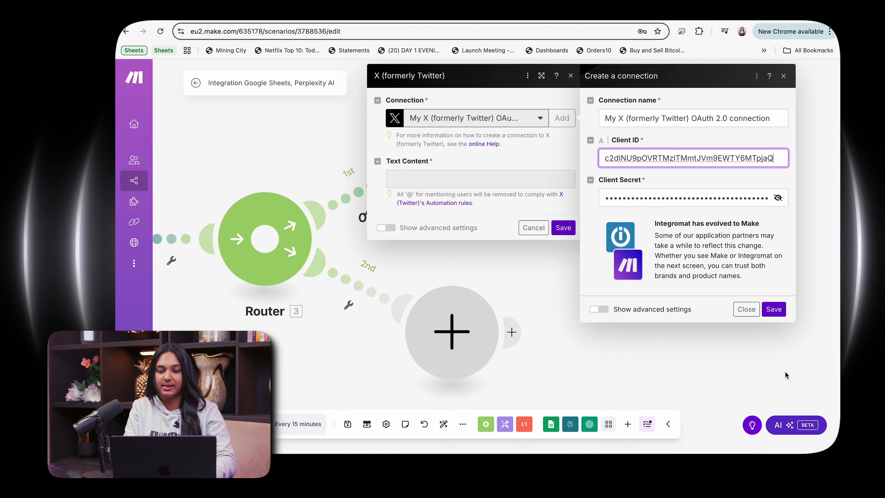
Step: Save the X connection, then approve it for Make and authorize the app on the X account
{"action": "left_click", "coordinate": [774, 309]}
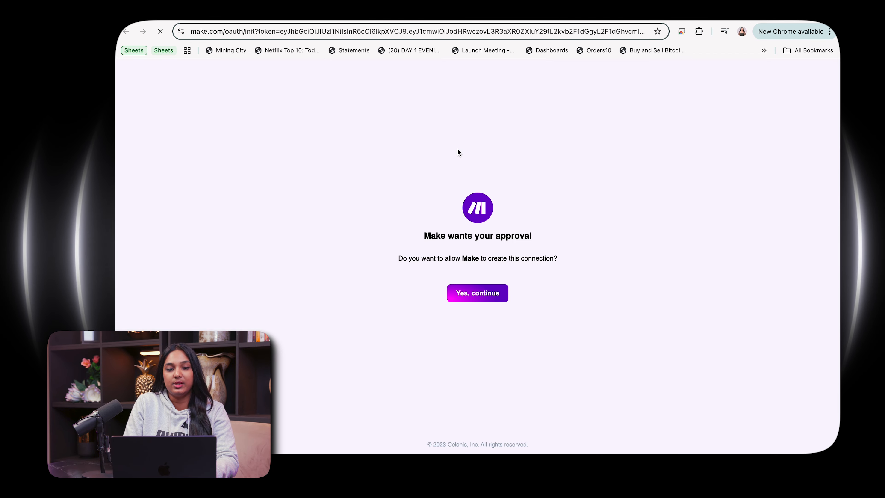
{"action": "left_click", "coordinate": [479, 295]}
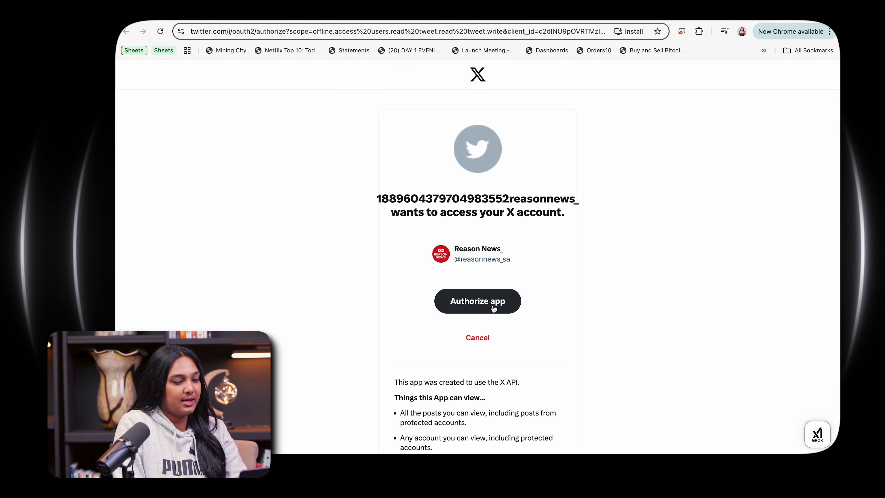
{"action": "left_click", "coordinate": [493, 308]}
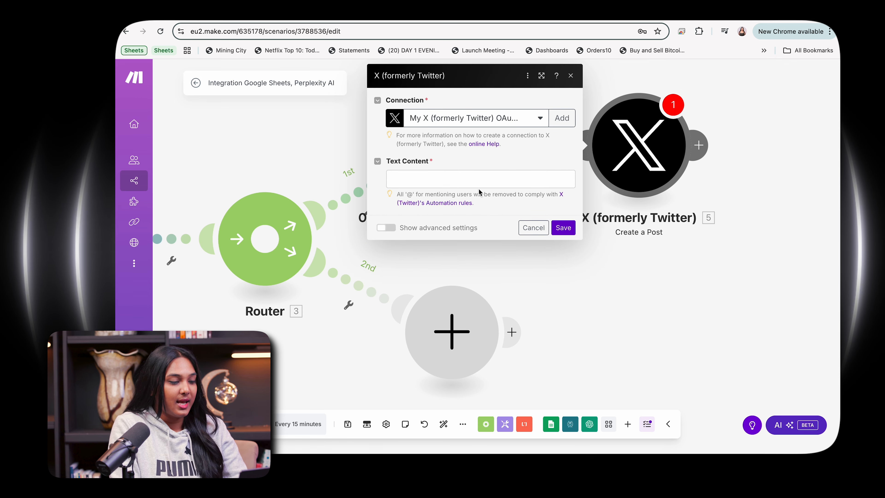
Step: Map the OpenAI module's Result into the post's Text Content and save the X module
{"action": "left_click", "coordinate": [467, 177]}
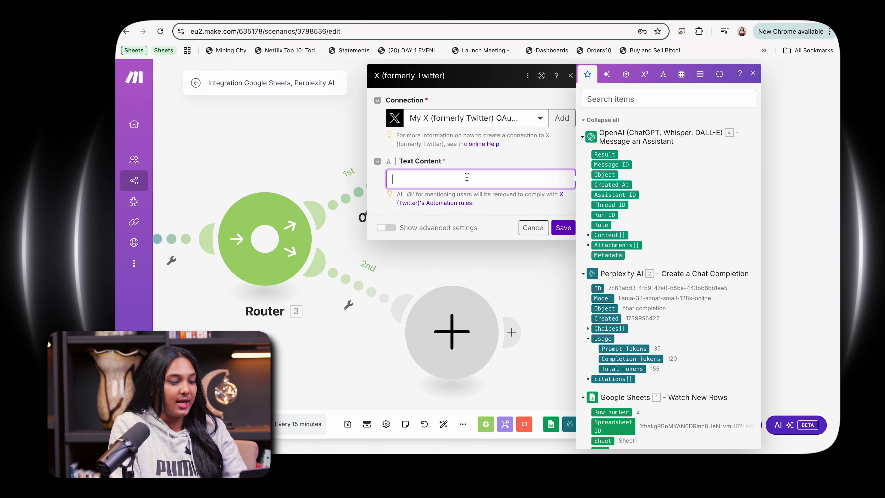
{"action": "left_click", "coordinate": [611, 154]}
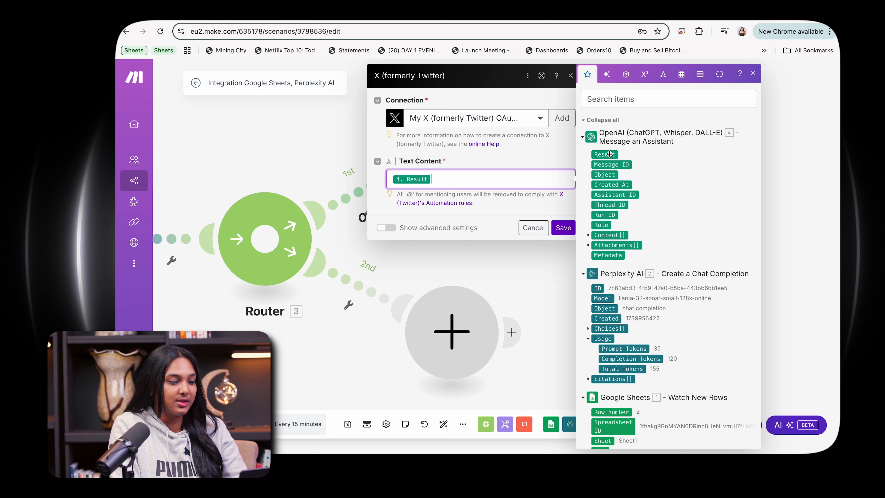
{"action": "left_click", "coordinate": [538, 144]}
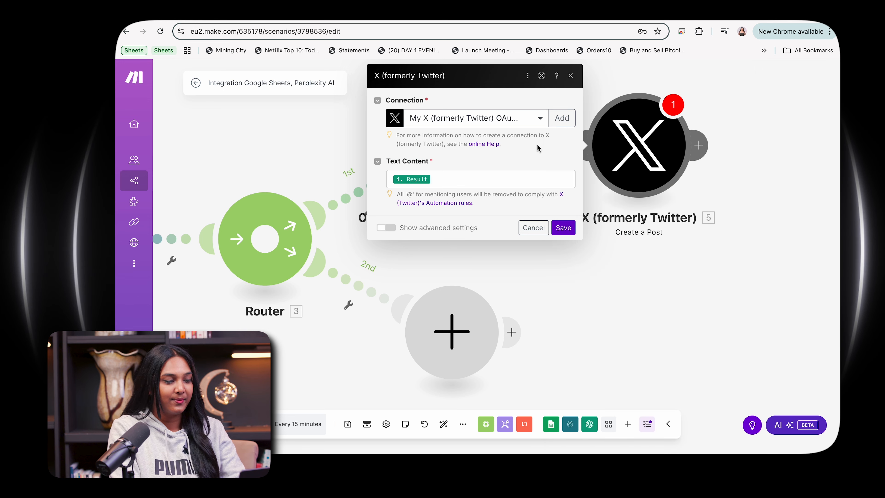
{"action": "left_click", "coordinate": [574, 227]}
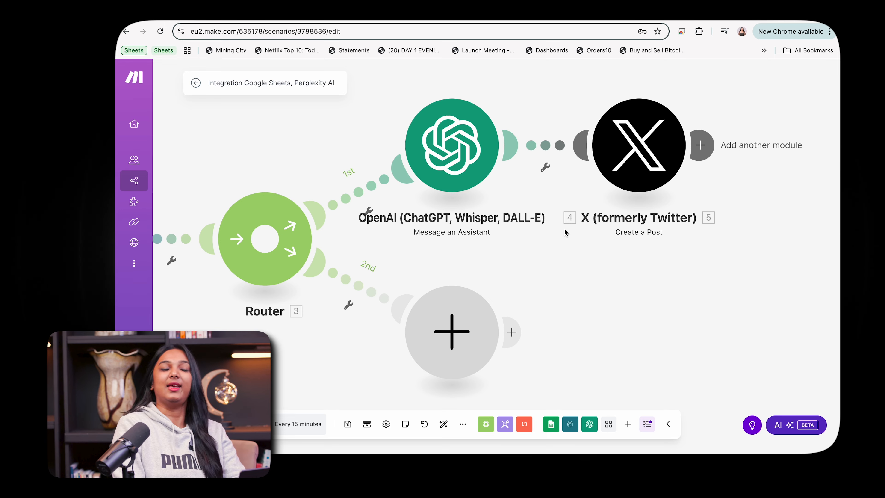
Step: Auto-align the modules in the scenario layout
{"action": "scroll", "coordinate": [564, 230], "scroll_direction": "left", "scroll_amount": 5}
{"action": "scroll", "coordinate": [564, 230], "scroll_direction": "left", "scroll_amount": 1}
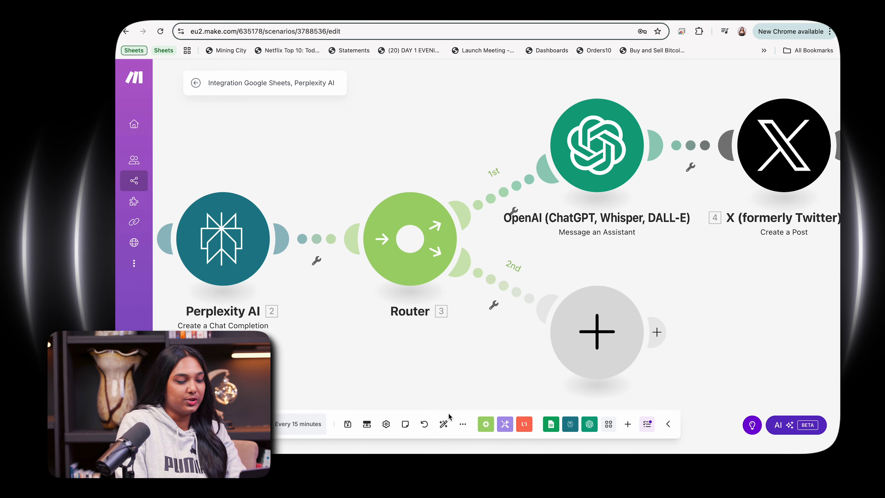
{"action": "left_click", "coordinate": [443, 424]}
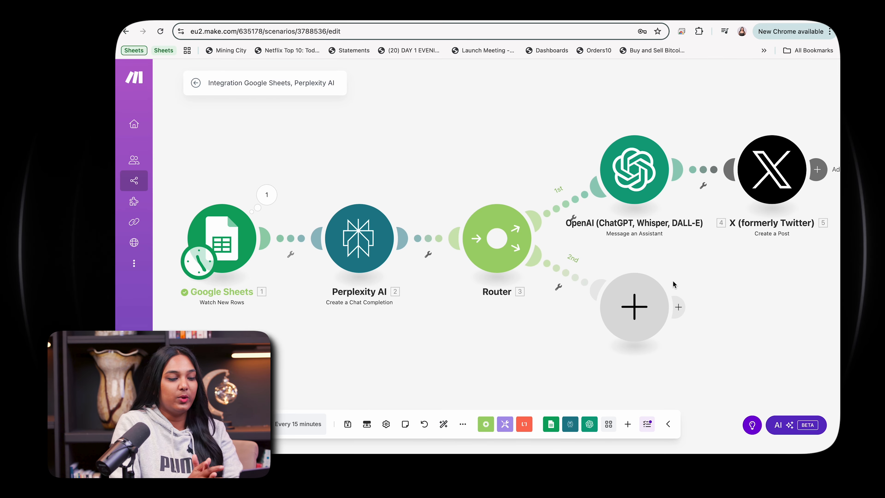